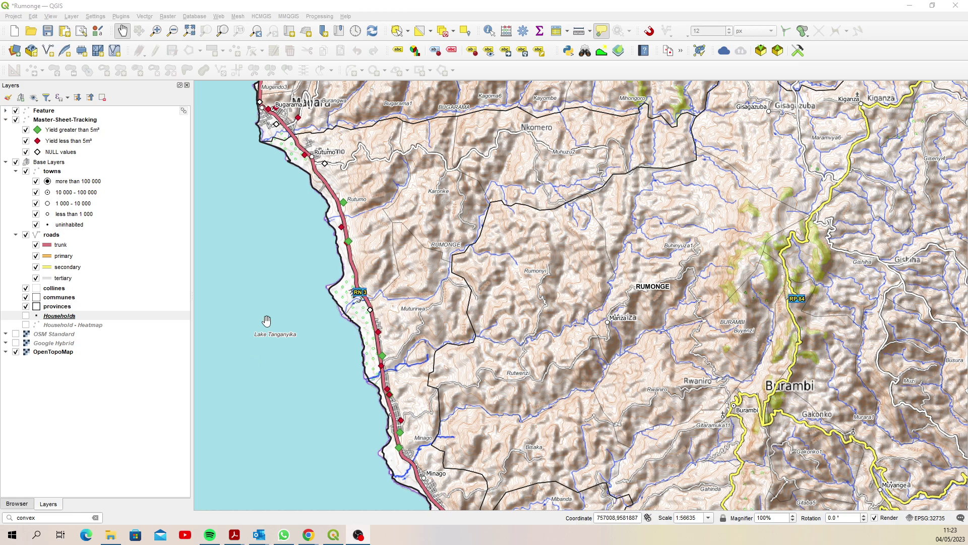
# Switch on the Households layer to display the household points across the Rumonge map.
pyautogui.click(26, 317)
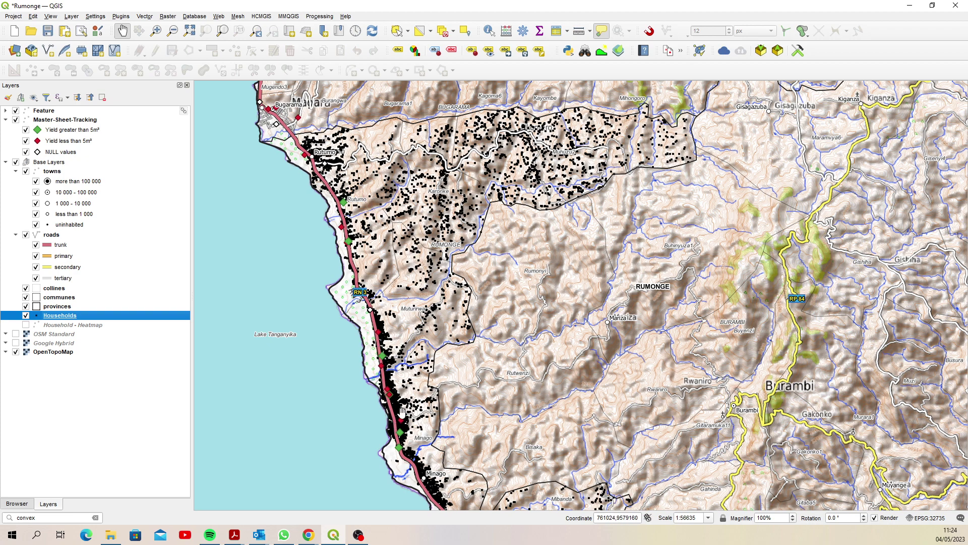
pyautogui.moveTo(402, 411)
pyautogui.moveTo(391, 371)
pyautogui.click(25, 325)
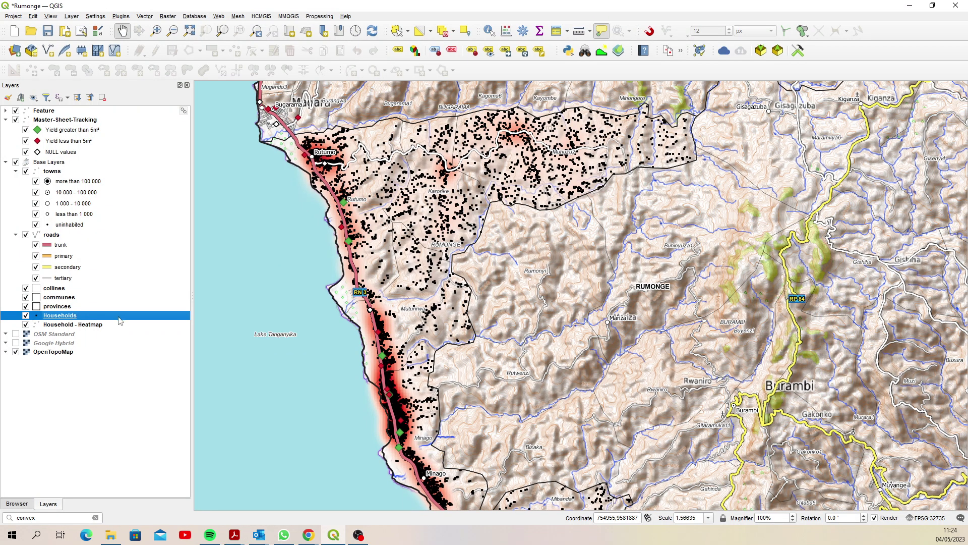
pyautogui.click(25, 315)
pyautogui.click(83, 327)
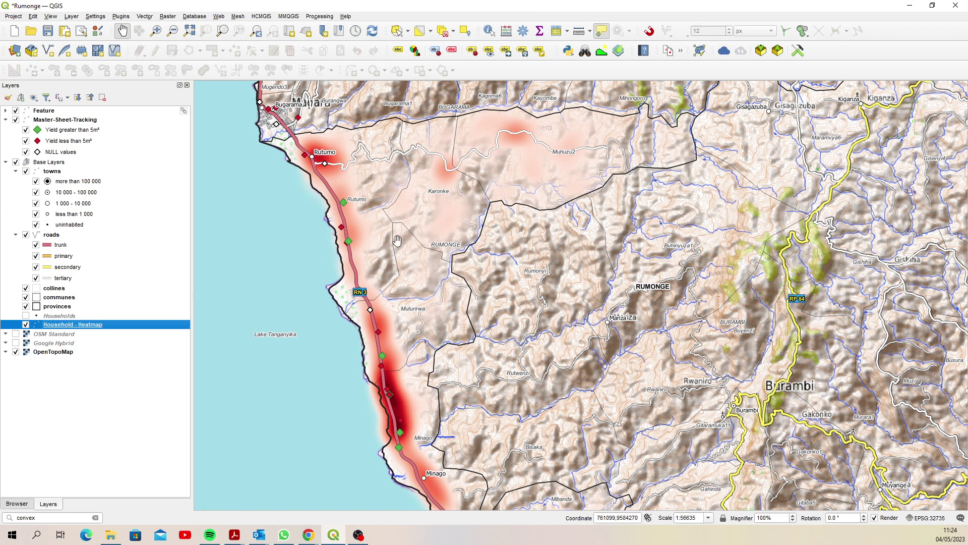
pyautogui.click(26, 316)
pyautogui.click(26, 324)
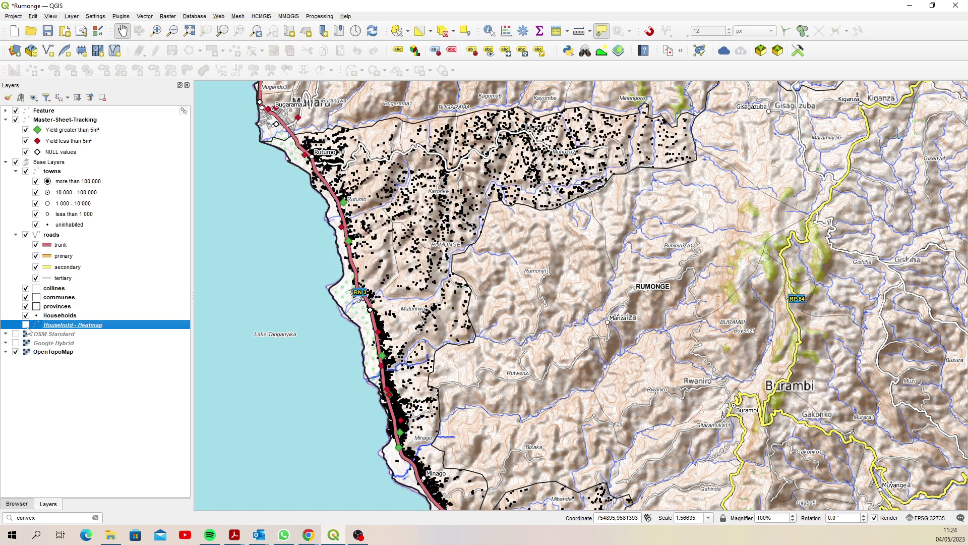
pyautogui.click(60, 316)
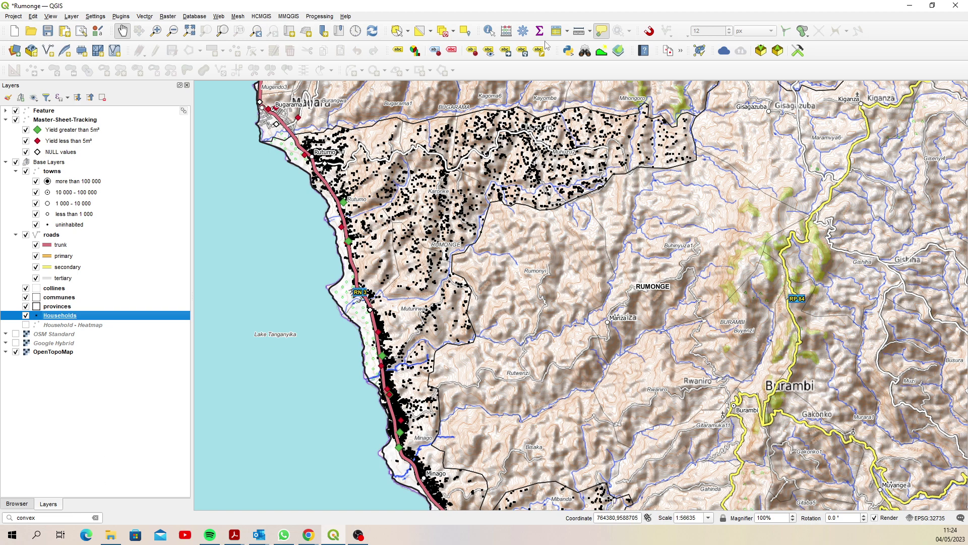
# Open the DBSCAN clustering tool from the Processing Toolbox's recently used algorithms.
pyautogui.click(523, 31)
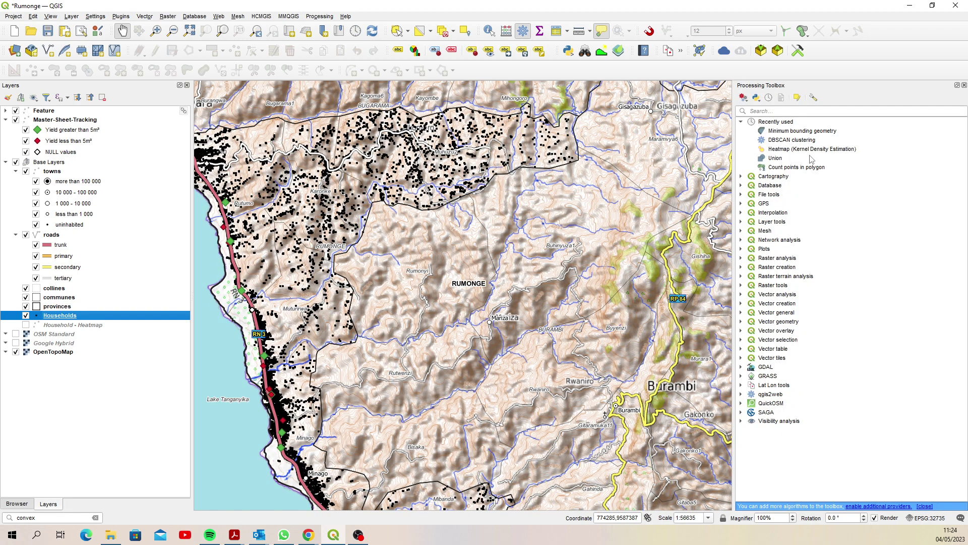
pyautogui.click(800, 141)
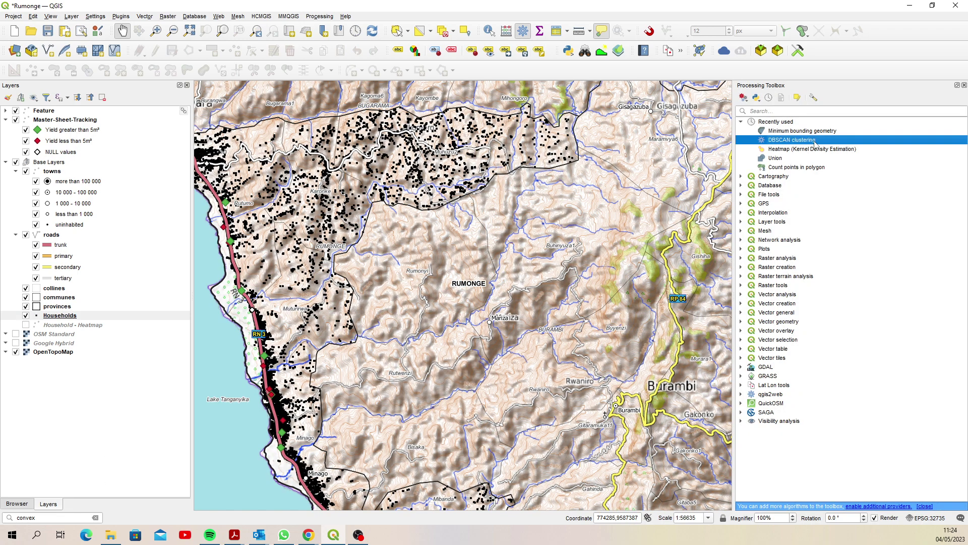
pyautogui.doubleClick(783, 141)
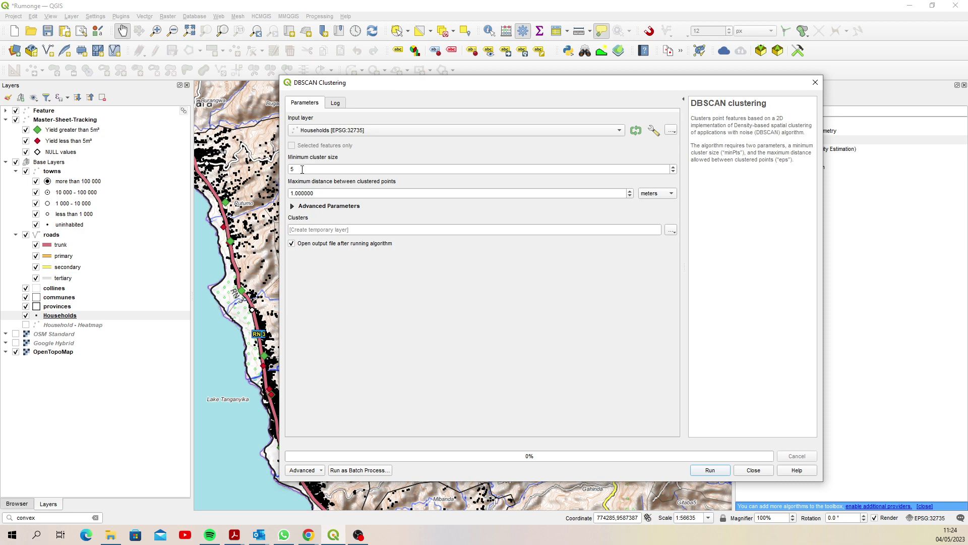
# Run DBSCAN on Households with minimum cluster size 25 and maximum distance 50 meters.
pyautogui.doubleClick(302, 169)
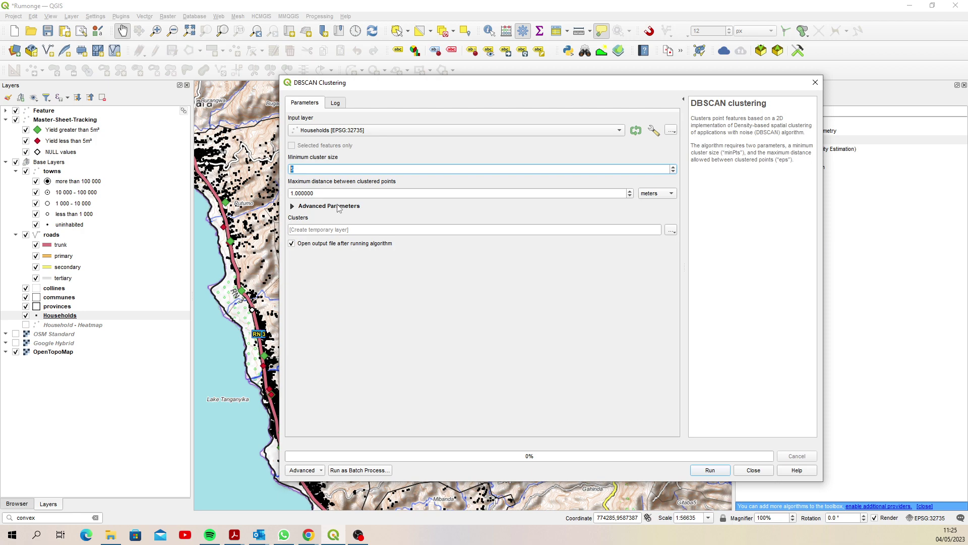
pyautogui.write('25')
pyautogui.press('Tab')
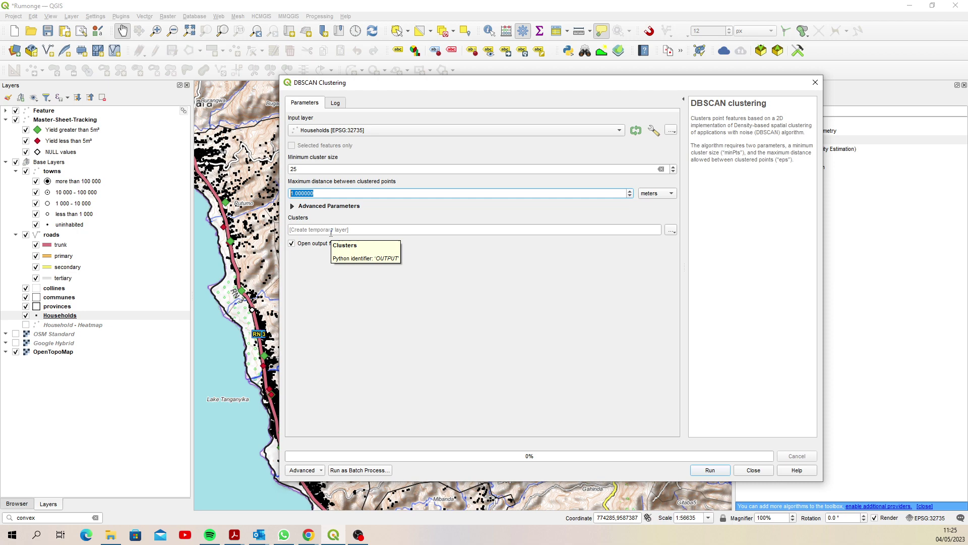
pyautogui.write('50')
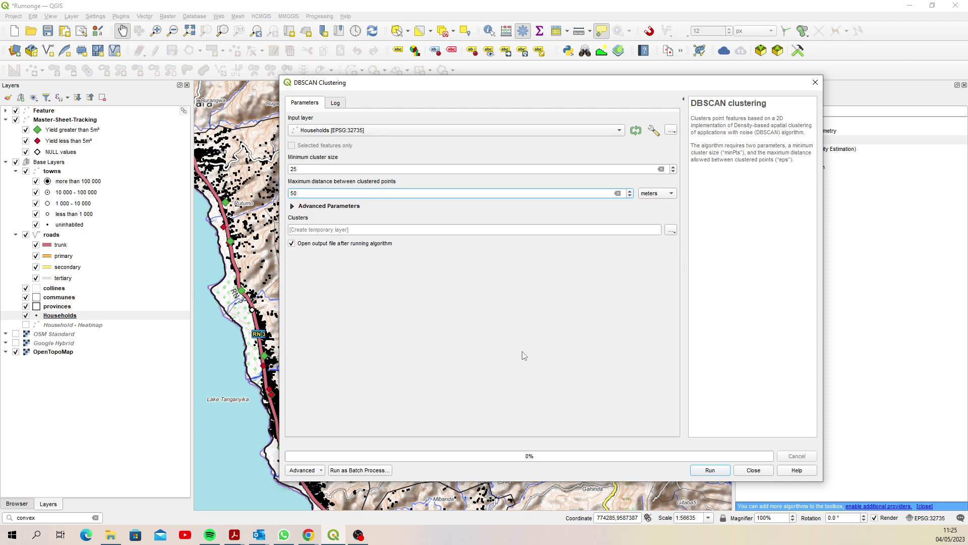
pyautogui.click(711, 470)
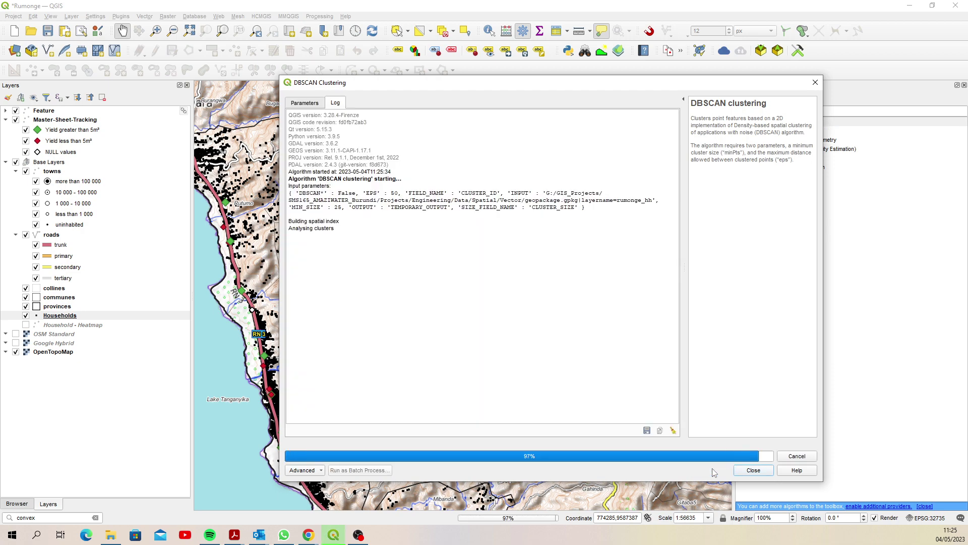
# Sort the Clusters table by CLUSTER_ID and select the 50 rows of cluster 48.
pyautogui.click(754, 470)
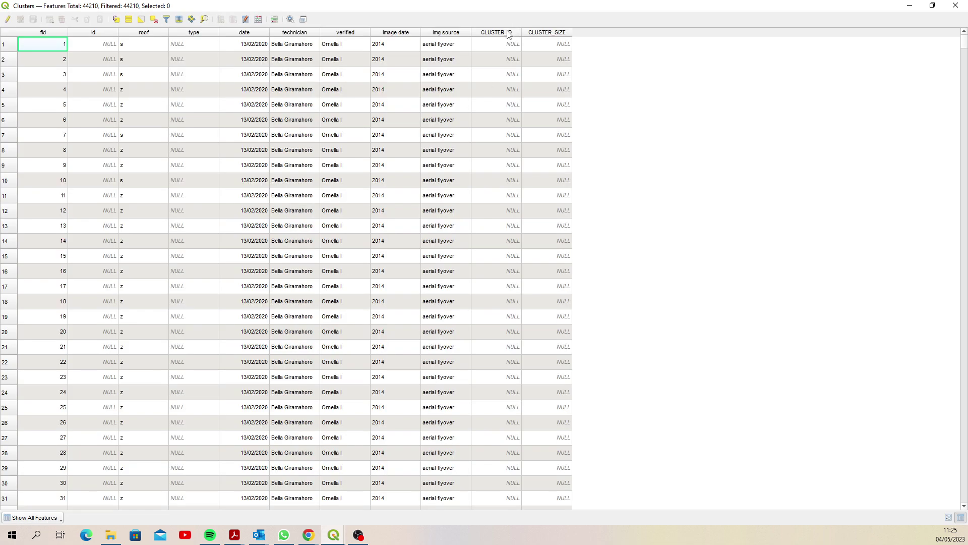
pyautogui.click(509, 34)
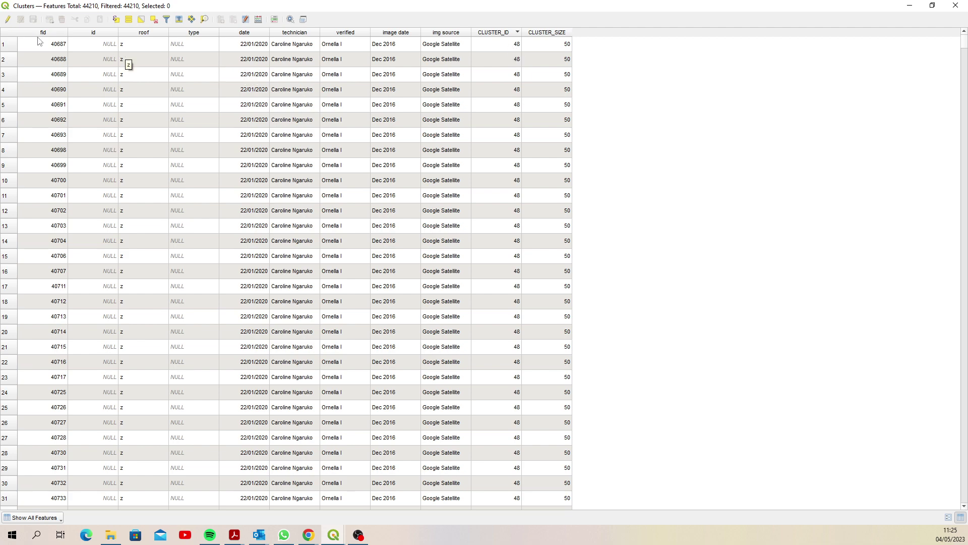
pyautogui.click(41, 45)
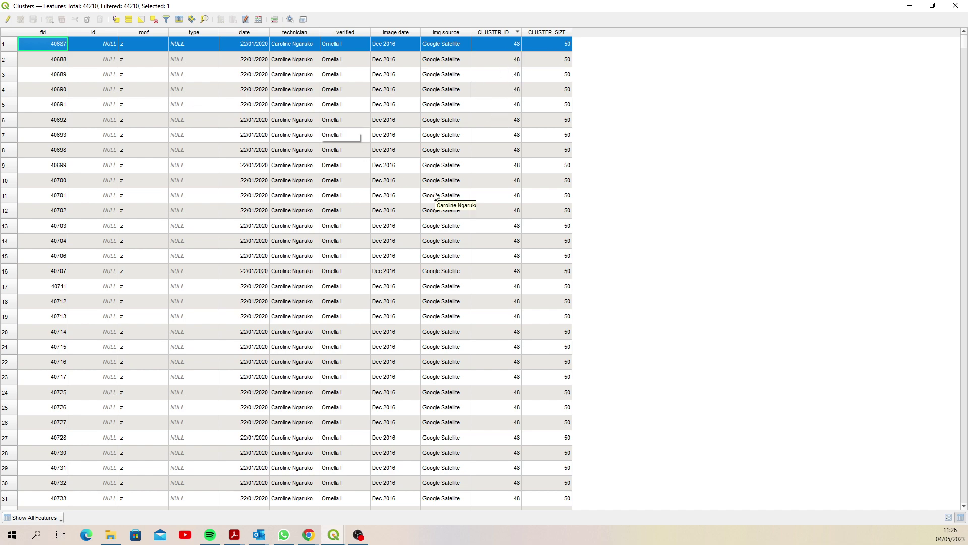
pyautogui.scroll(-11, 434, 195)
pyautogui.scroll(-1, 434, 195)
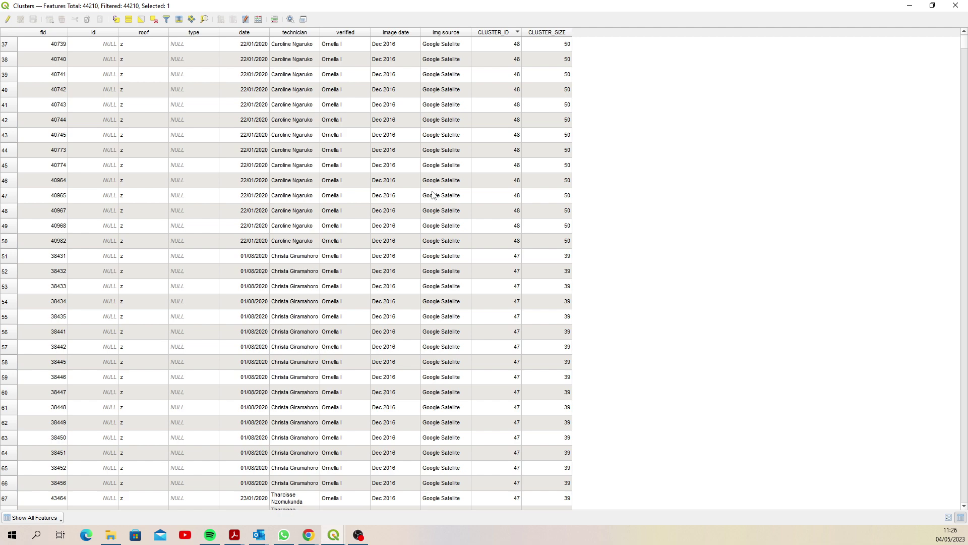
pyautogui.keyDown('shift'); pyautogui.click(9, 242); pyautogui.keyUp('shift')
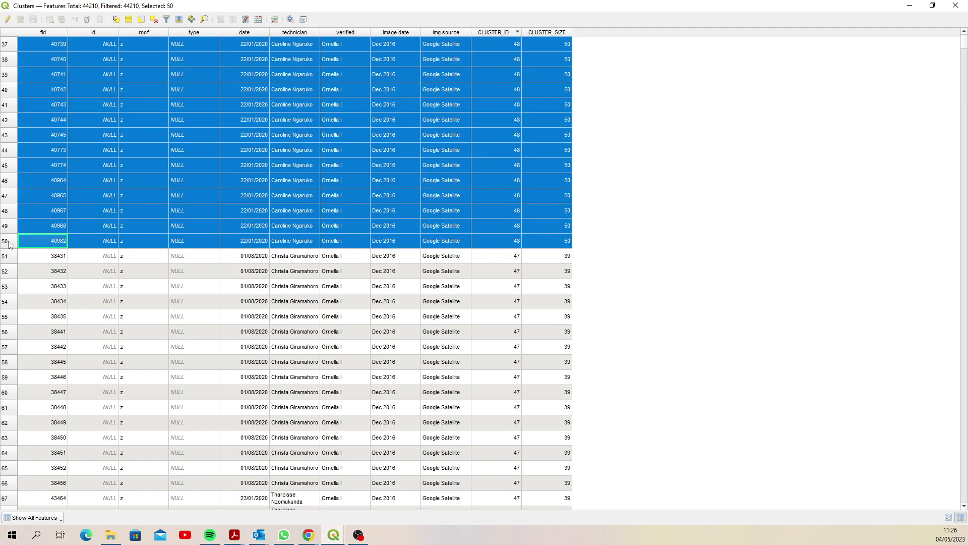
pyautogui.scroll(12, 460, 156)
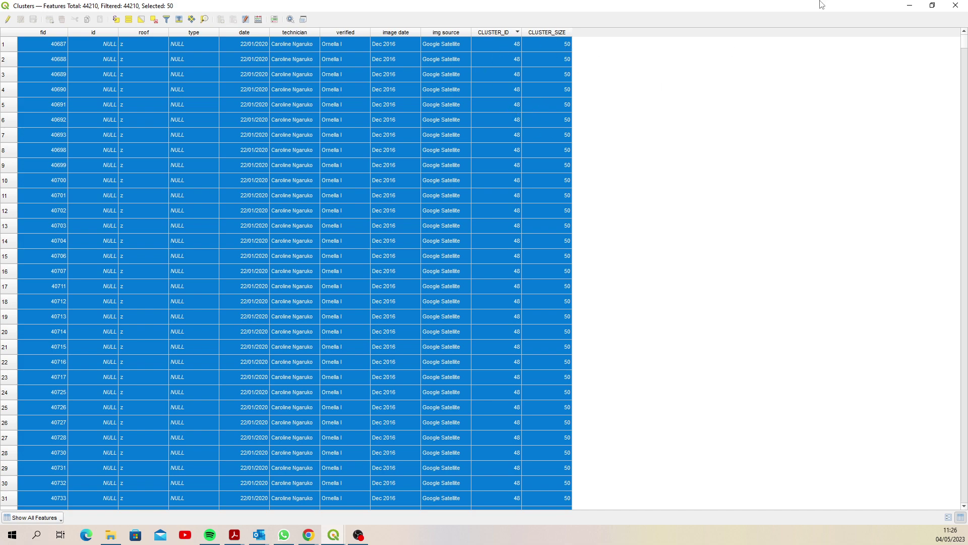
pyautogui.click(955, 5)
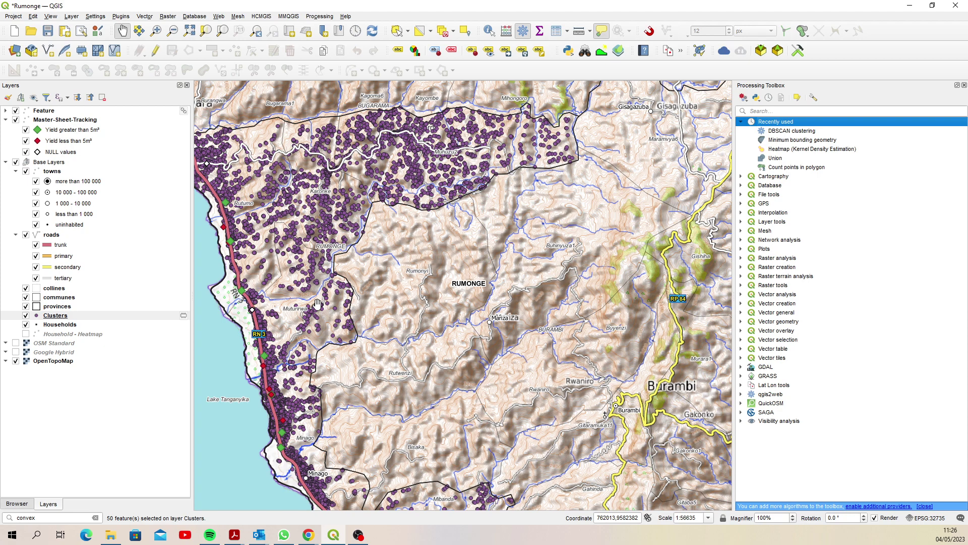
# Search the locator bar for 'boun' to list boundary and bounding-geometry algorithms.
pyautogui.moveTo(317, 305)
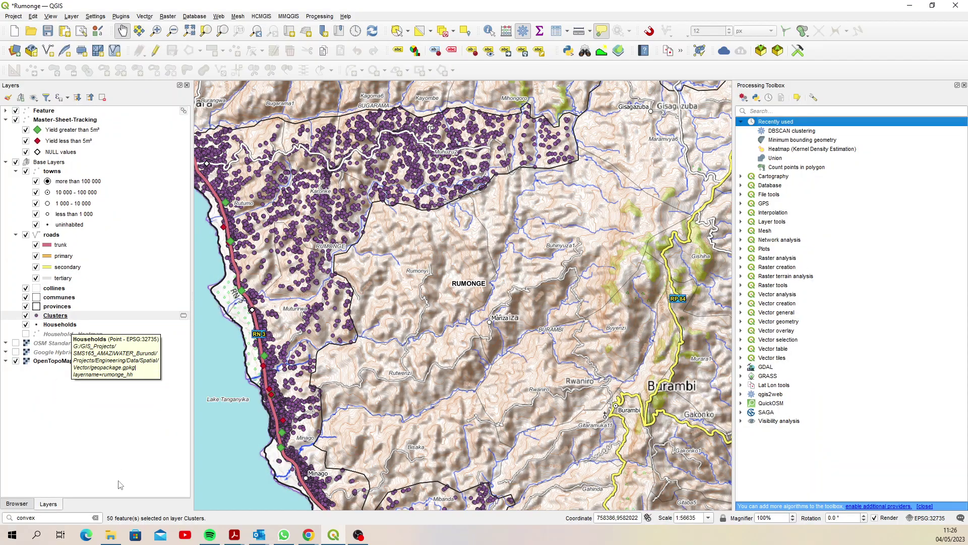
pyautogui.click(55, 518)
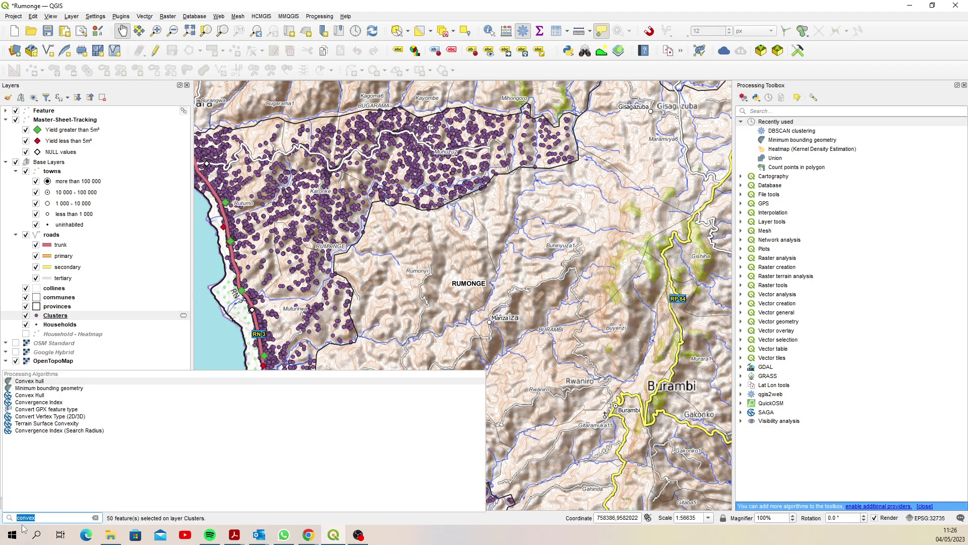
pyautogui.write('boun')
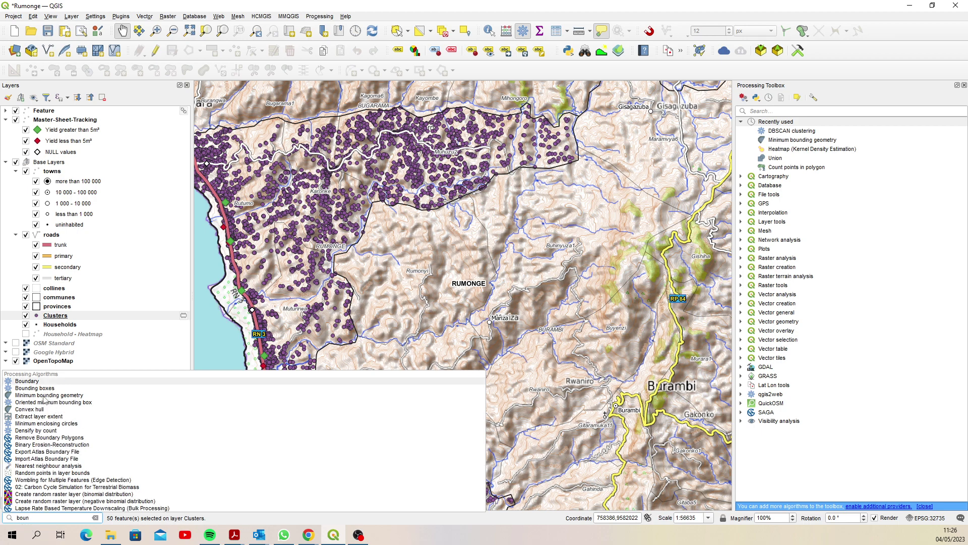
# Set Minimum bounding geometry on Clusters to group by CLUSTER_ID, then close it unrun.
pyautogui.click(46, 396)
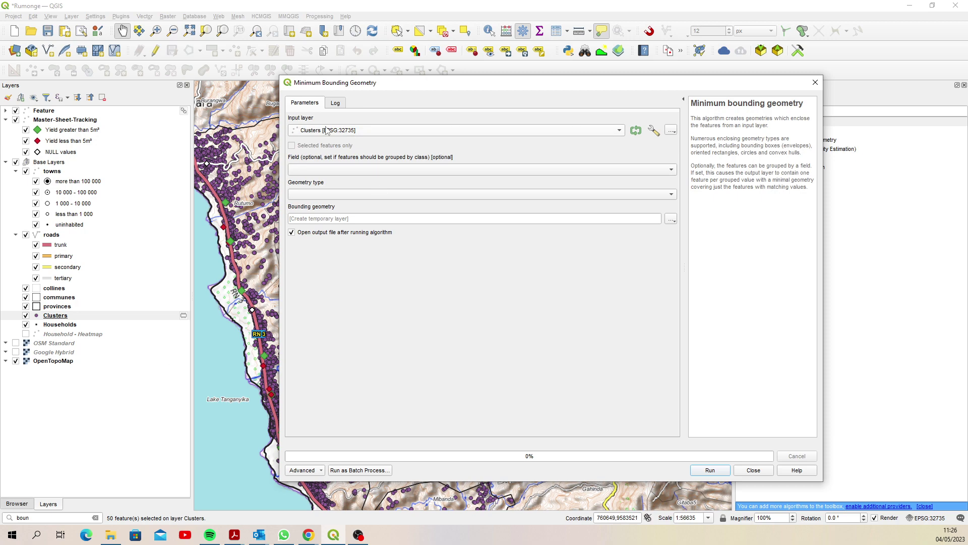
pyautogui.click(443, 172)
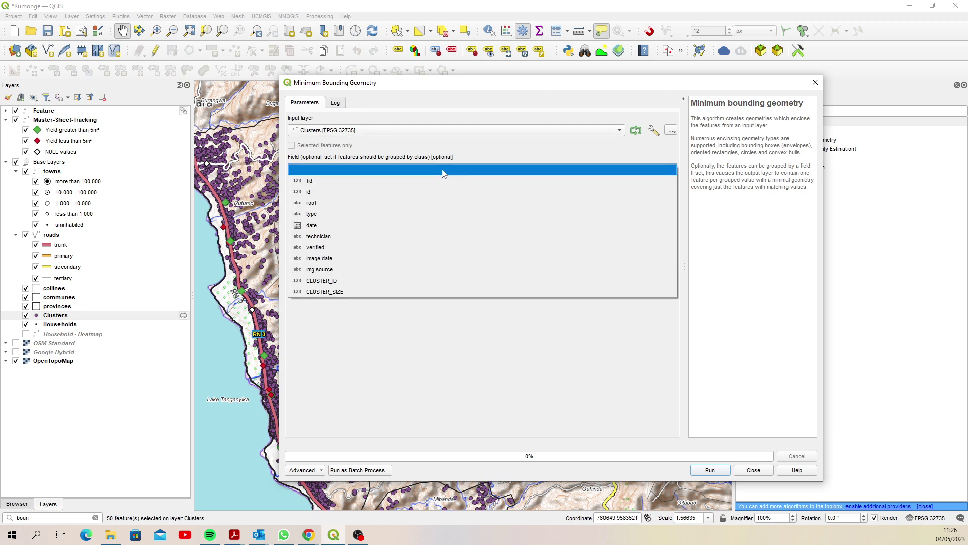
pyautogui.click(353, 281)
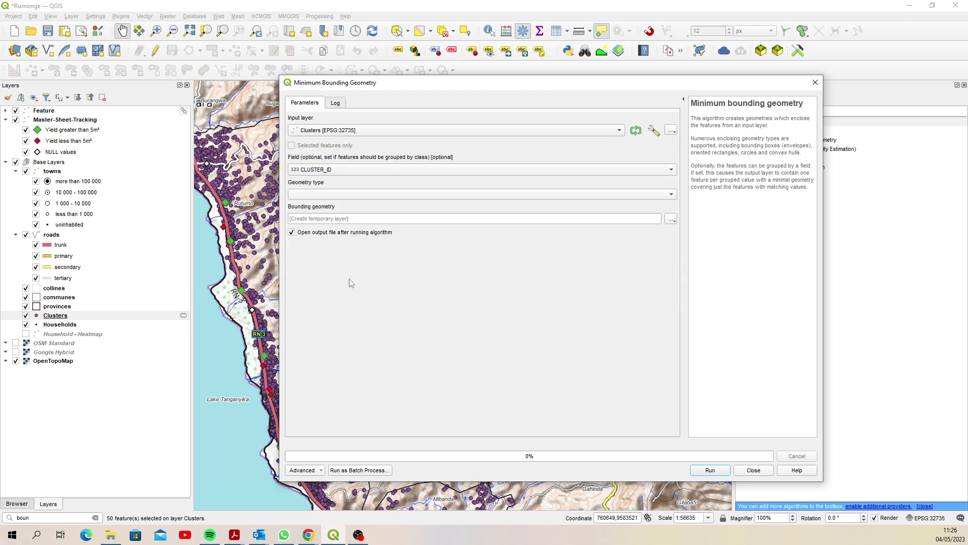
pyautogui.click(754, 471)
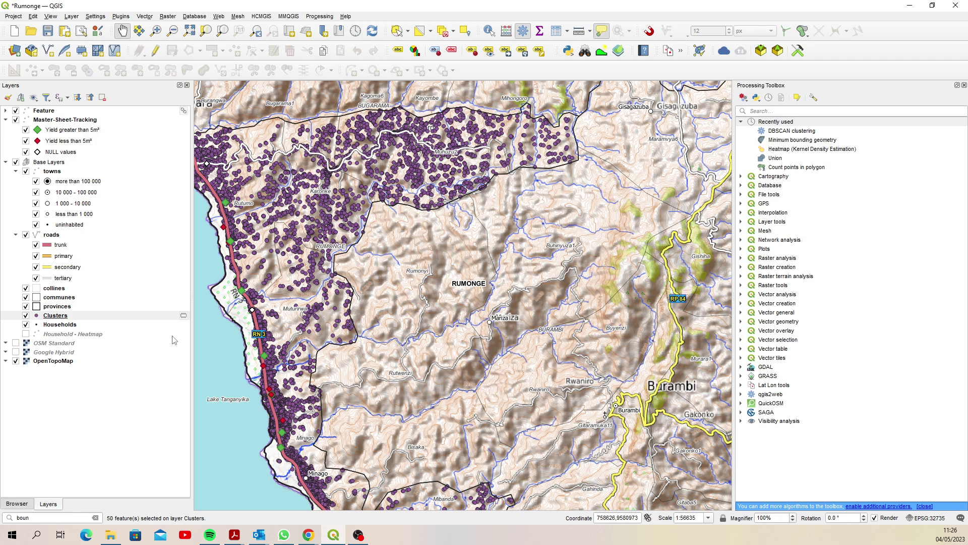
pyautogui.rightClick(114, 318)
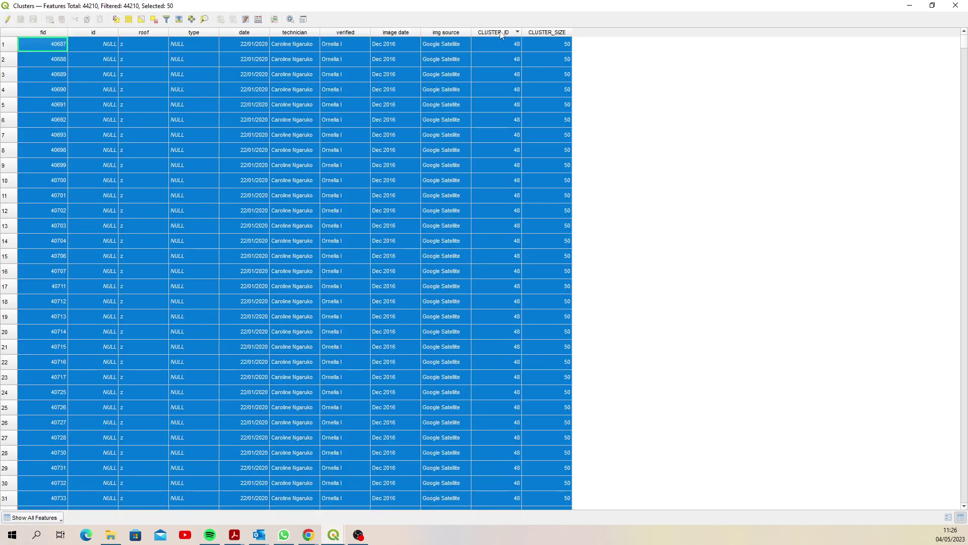
pyautogui.click(501, 33)
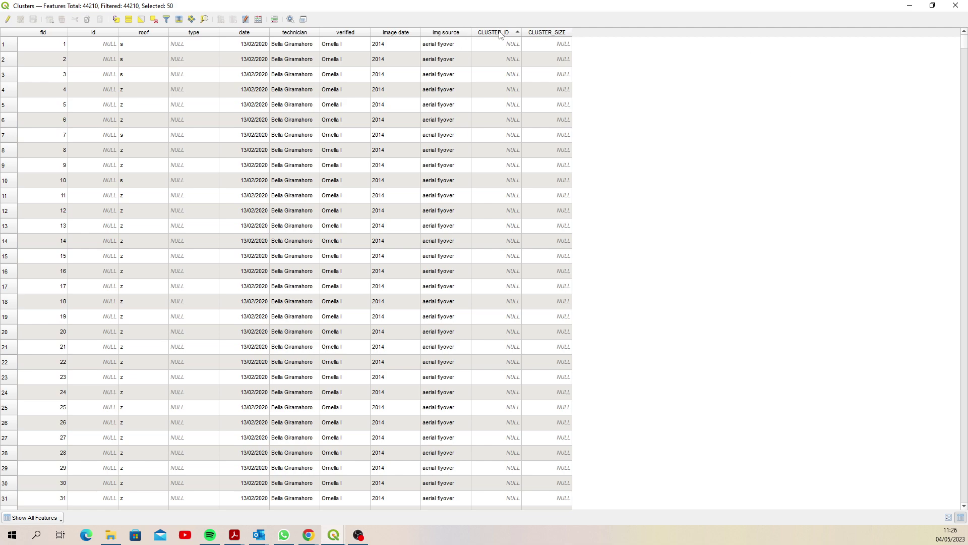
pyautogui.click(501, 33)
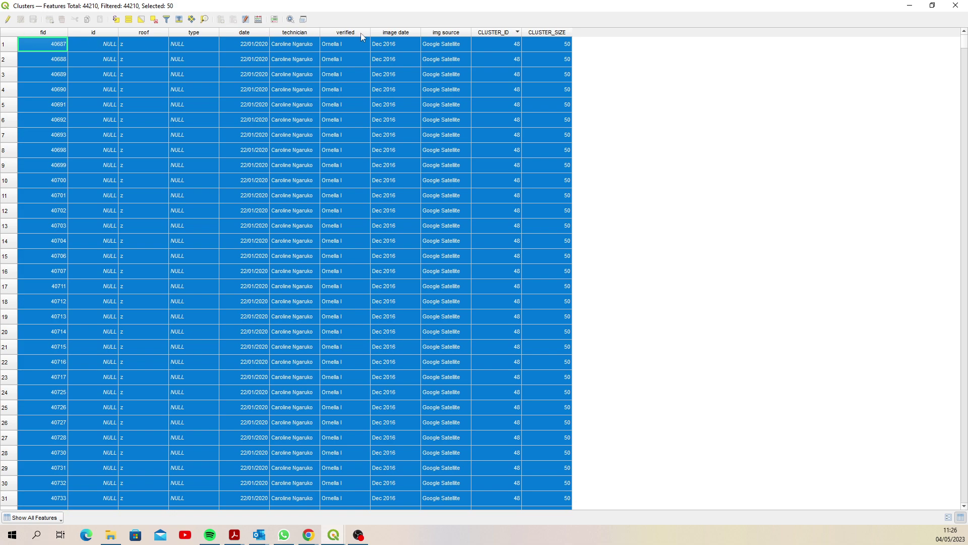
pyautogui.click(956, 5)
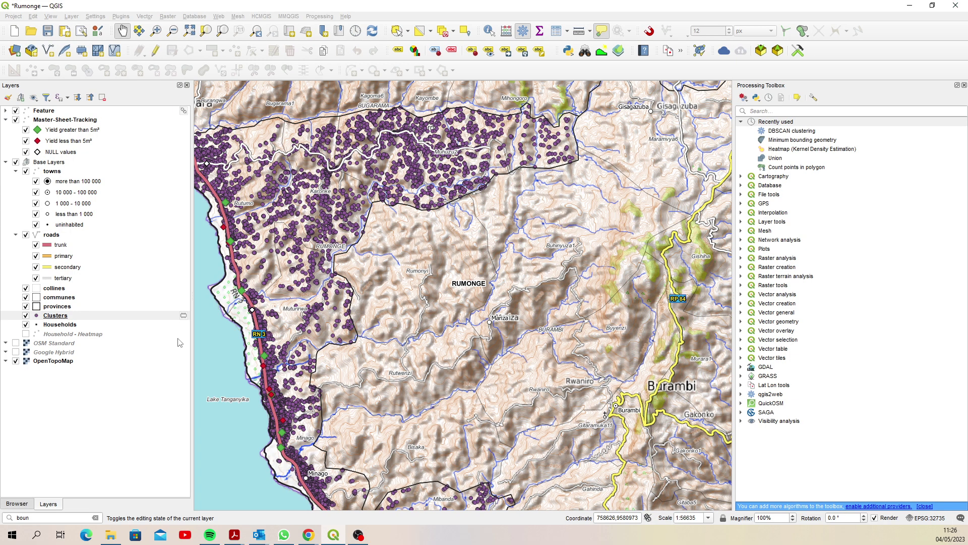
# Filter the Clusters layer with the expression "CLUSTER_ID" is not null.
pyautogui.rightClick(97, 320)
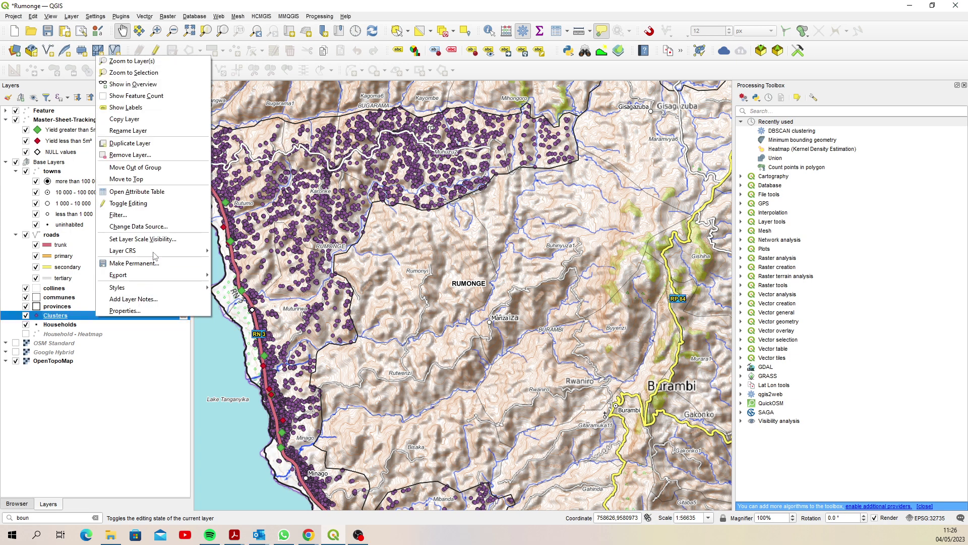
pyautogui.click(154, 214)
pyautogui.doubleClick(289, 209)
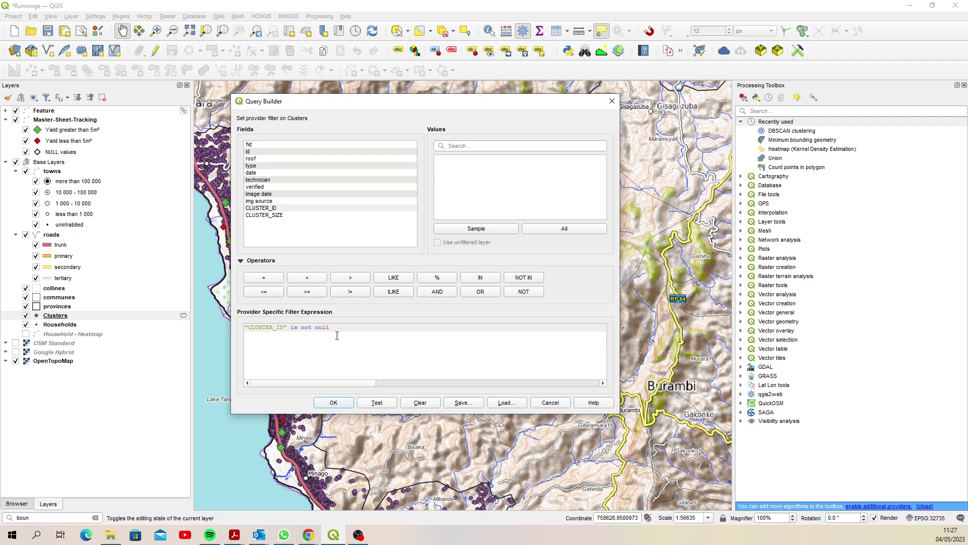
pyautogui.click(339, 402)
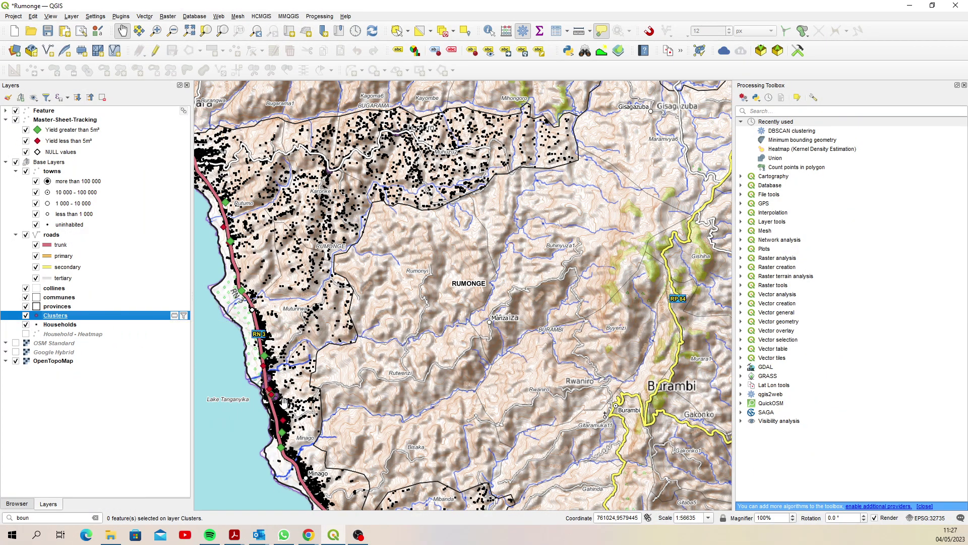
# Open the Clusters attribute table and sort its 2849 records by CLUSTER_ID descending.
pyautogui.scroll(2, 271, 391)
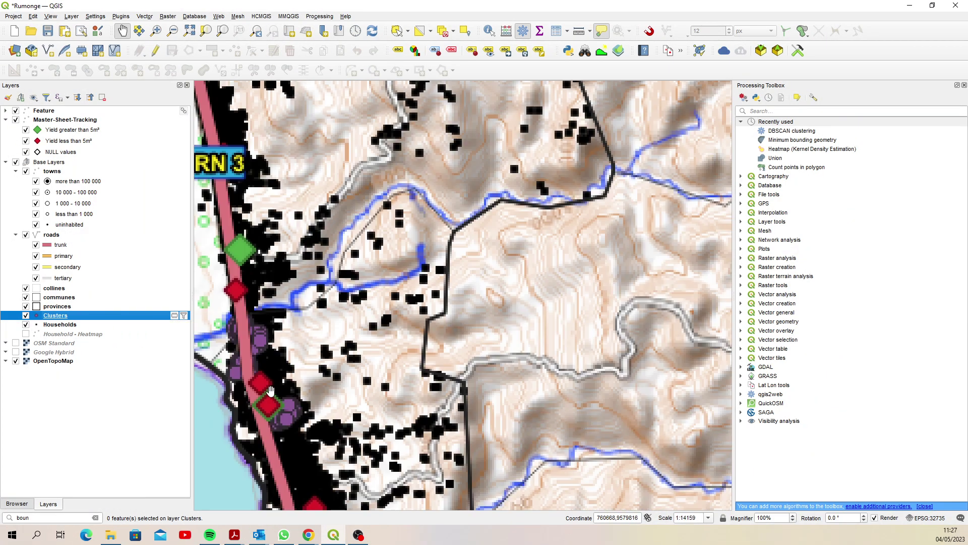
pyautogui.scroll(1, 239, 358)
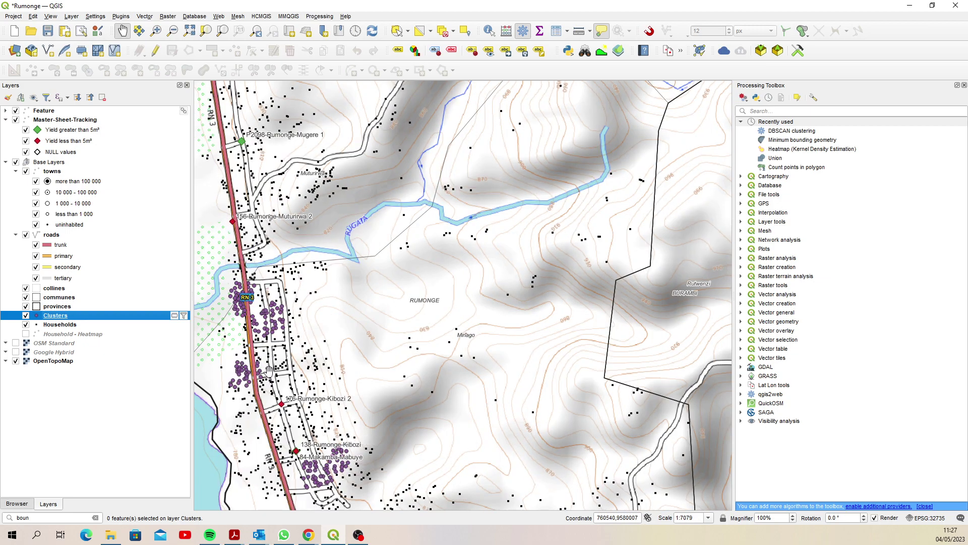
pyautogui.scroll(-1, 269, 370)
pyautogui.rightClick(70, 316)
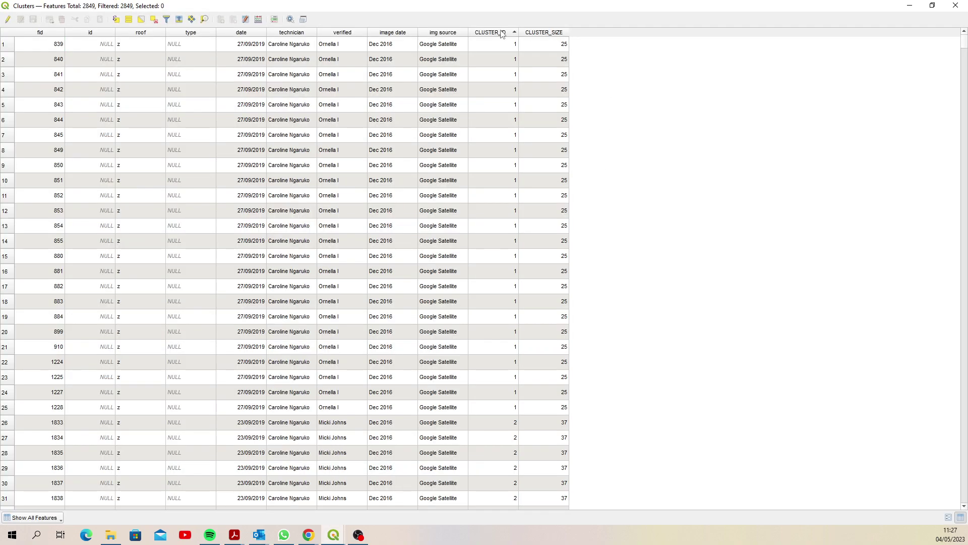
pyautogui.click(503, 33)
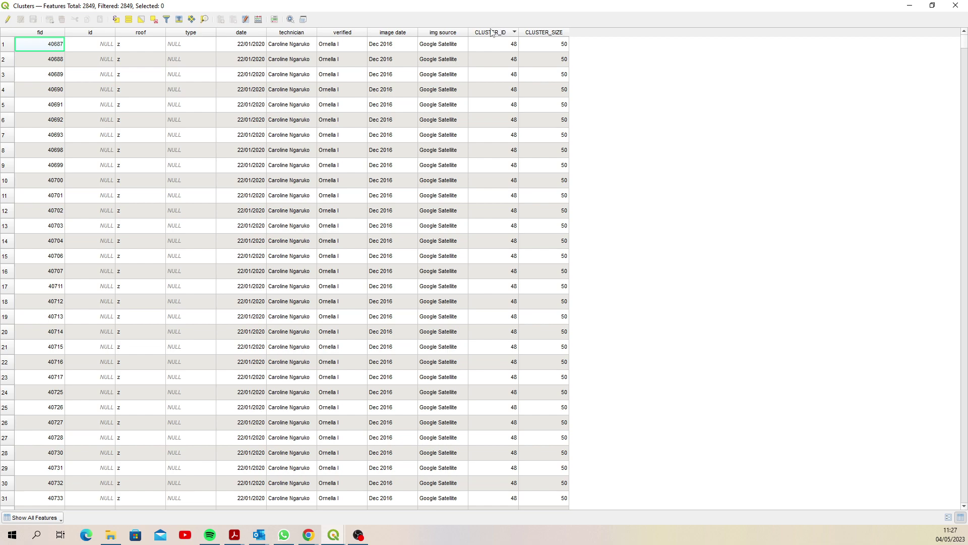
# Toggle the CLUSTER_ID sort order and close the Clusters attribute table.
pyautogui.click(493, 33)
pyautogui.click(496, 34)
pyautogui.click(956, 6)
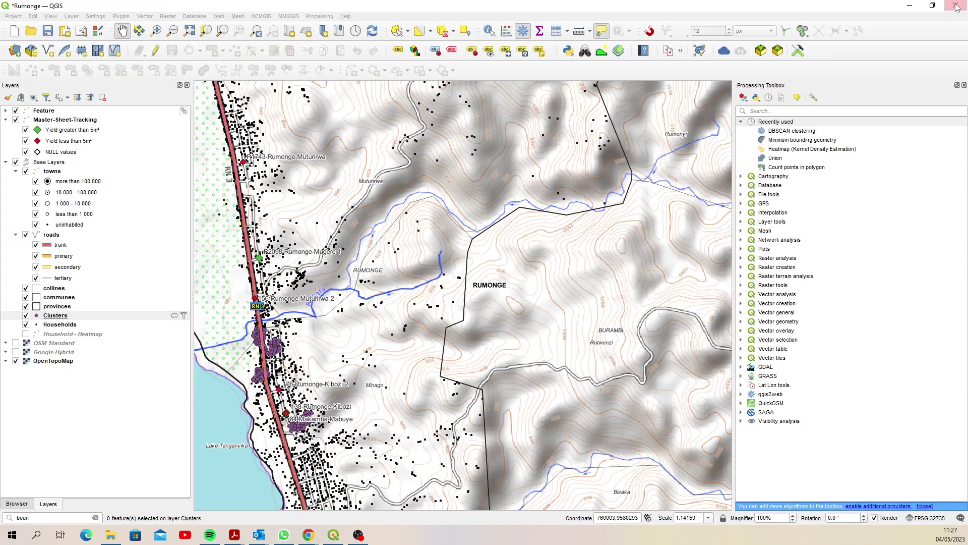
# Inspect the clustered households along the RN3, then start removing the Clusters layer.
pyautogui.scroll(-1, 337, 419)
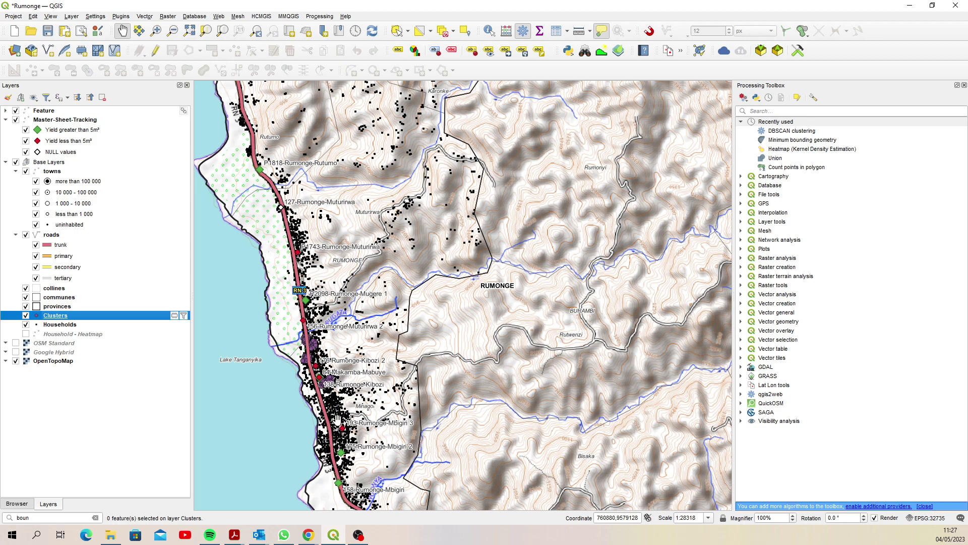
pyautogui.moveTo(337, 419); pyautogui.dragTo(389, 344)
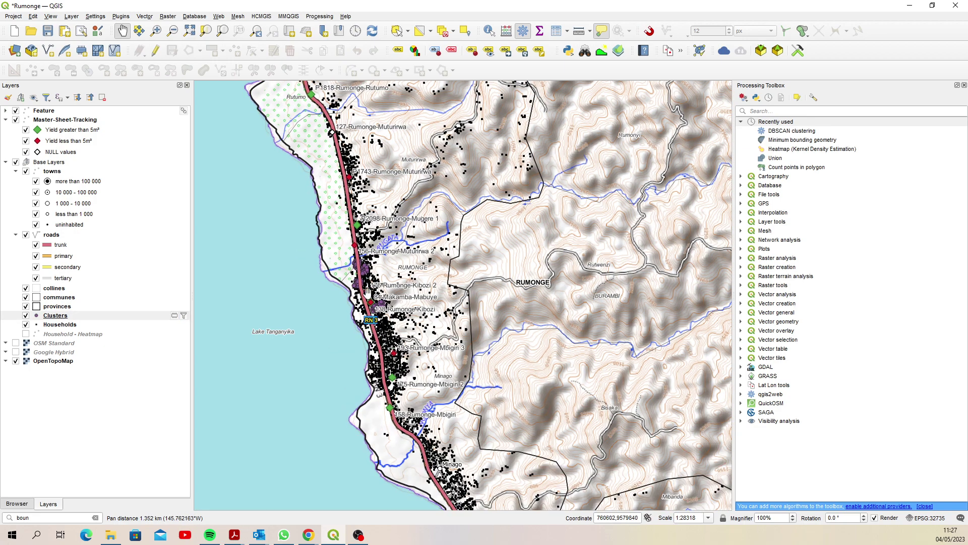
pyautogui.scroll(3, 367, 290)
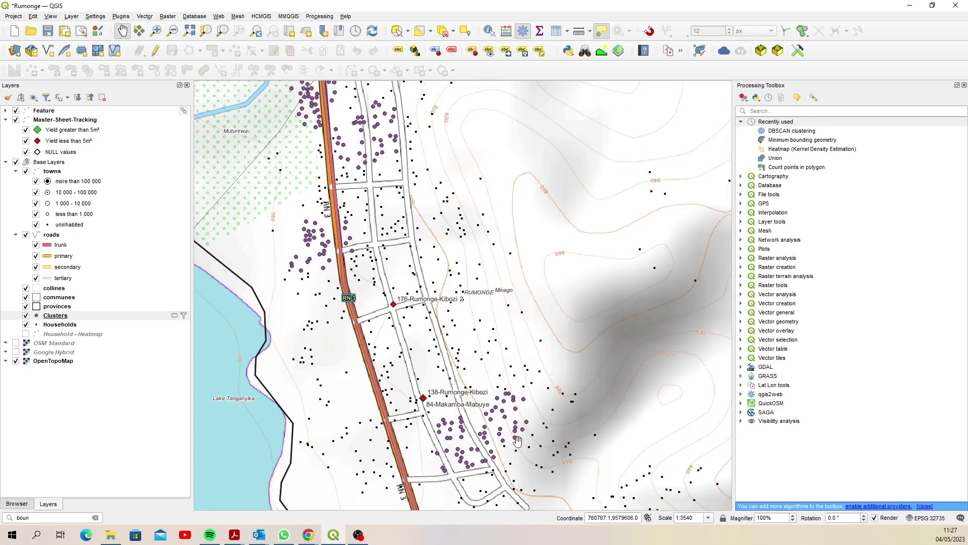
pyautogui.moveTo(291, 260); pyautogui.dragTo(373, 436)
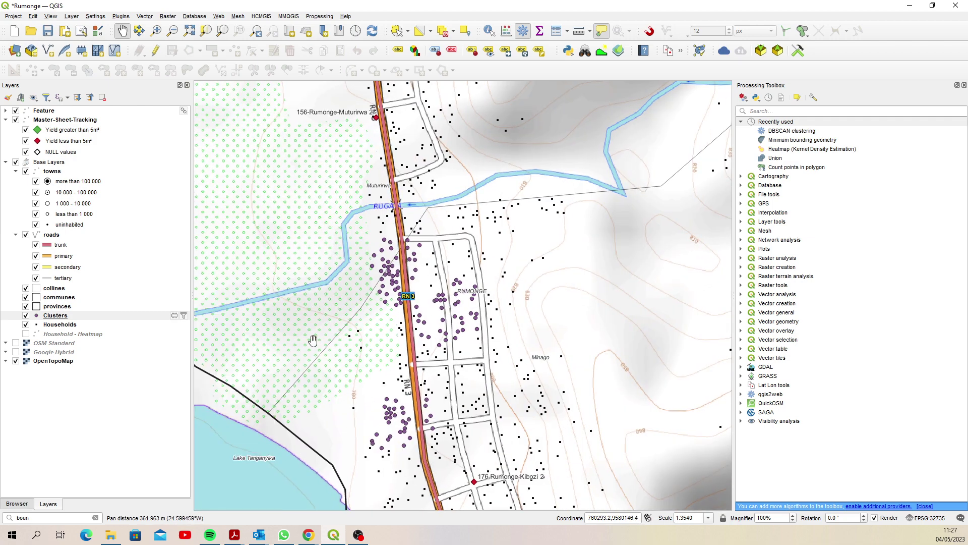
pyautogui.moveTo(313, 339); pyautogui.dragTo(337, 285)
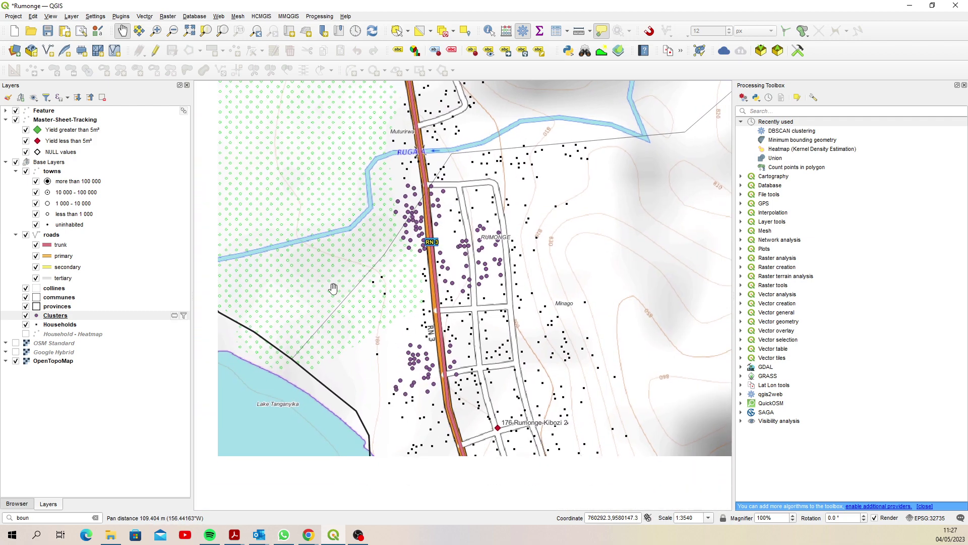
pyautogui.rightClick(106, 316)
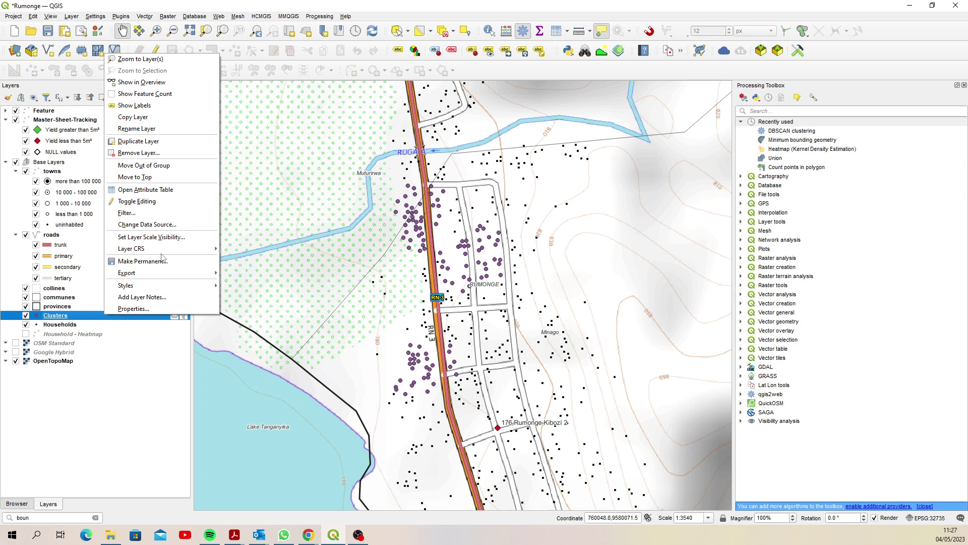
pyautogui.click(165, 154)
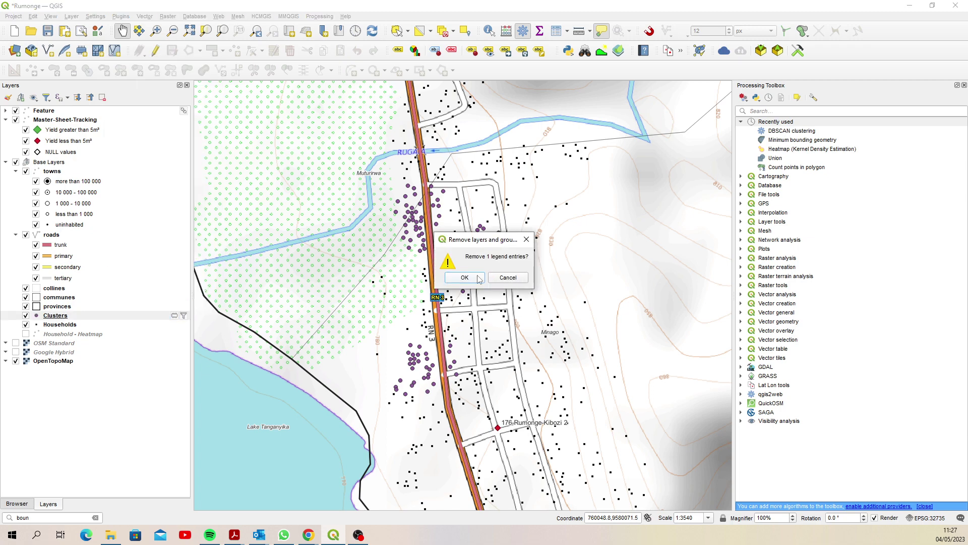
# Confirm the Clusters removal and rerun DBSCAN on Households with minimum size 10, distance 50 meters.
pyautogui.click(465, 278)
pyautogui.doubleClick(810, 130)
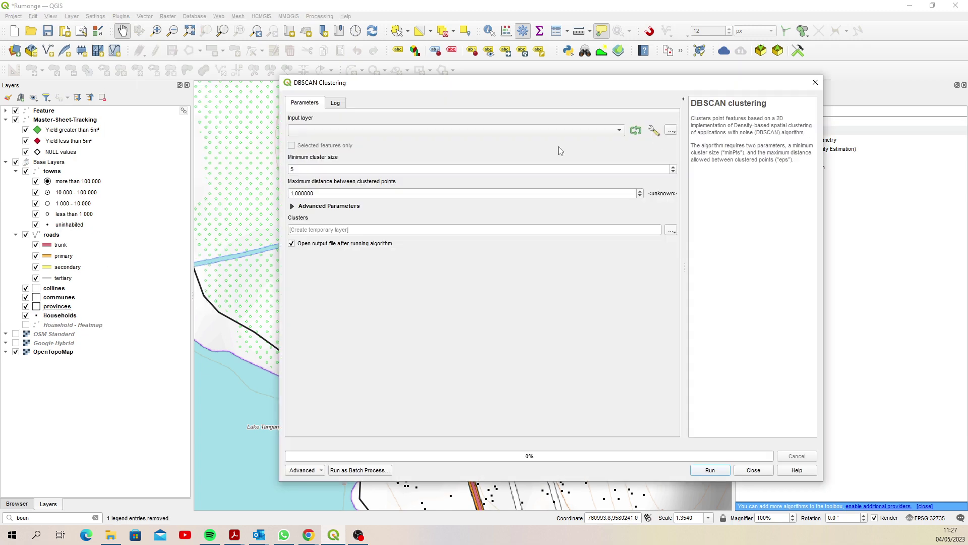
pyautogui.click(385, 131)
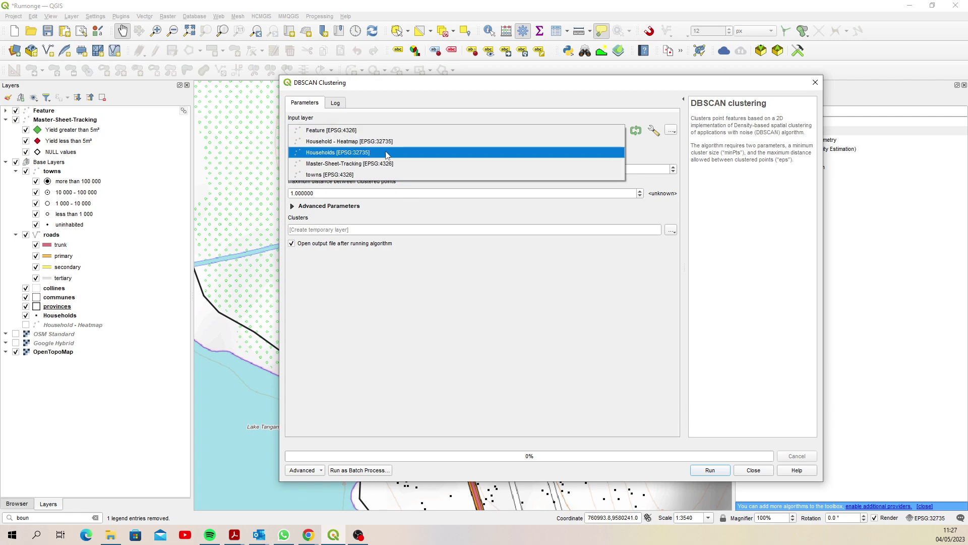
pyautogui.click(385, 154)
pyautogui.click(326, 168)
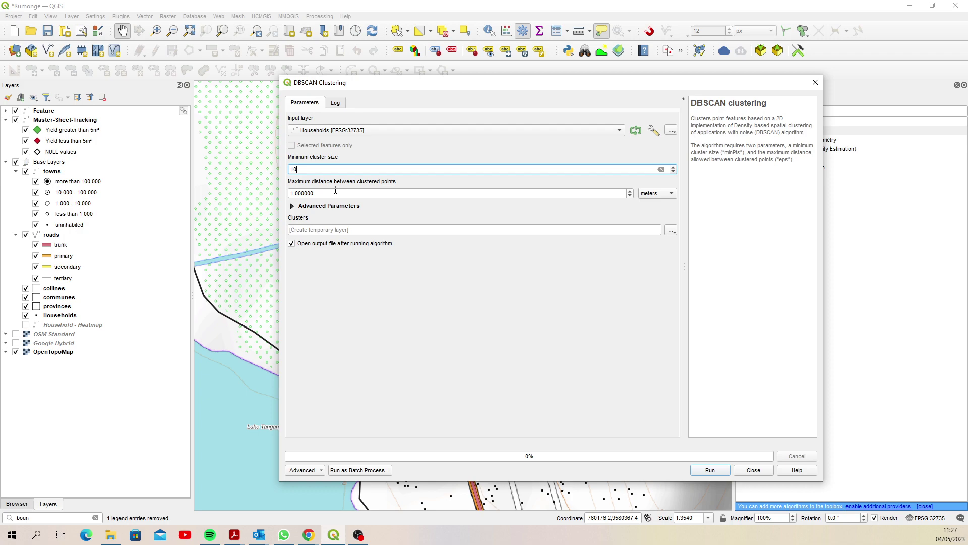
pyautogui.write('10')
pyautogui.press('Tab')
pyautogui.write('50')
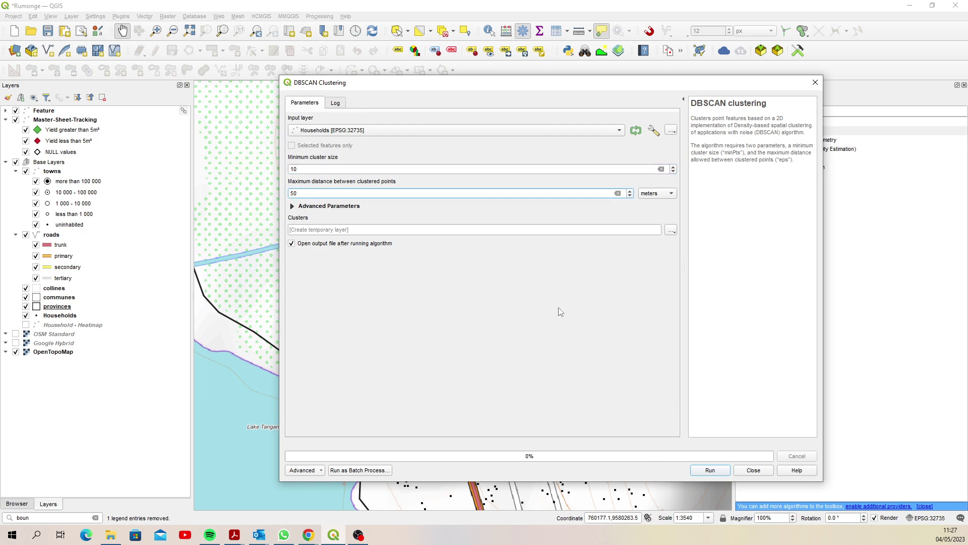
pyautogui.click(714, 469)
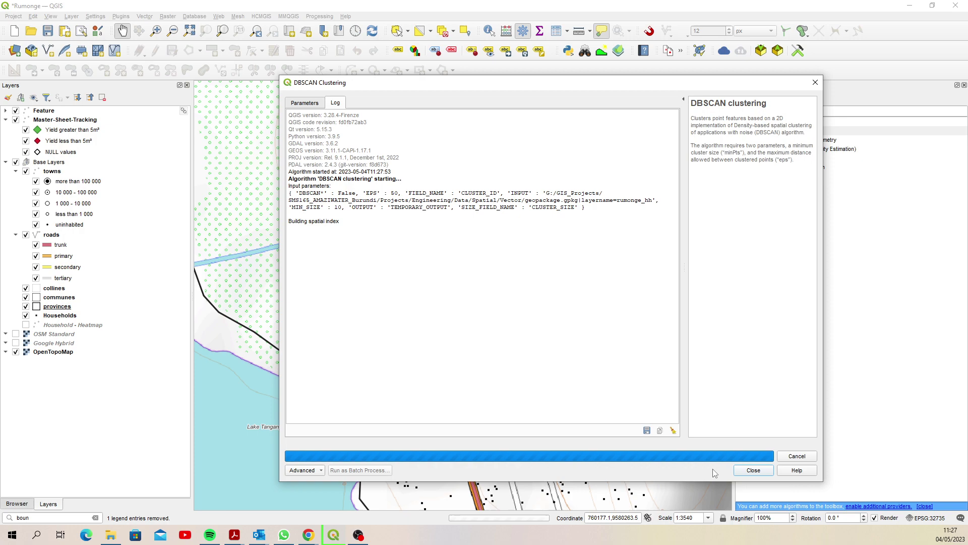
pyautogui.click(753, 471)
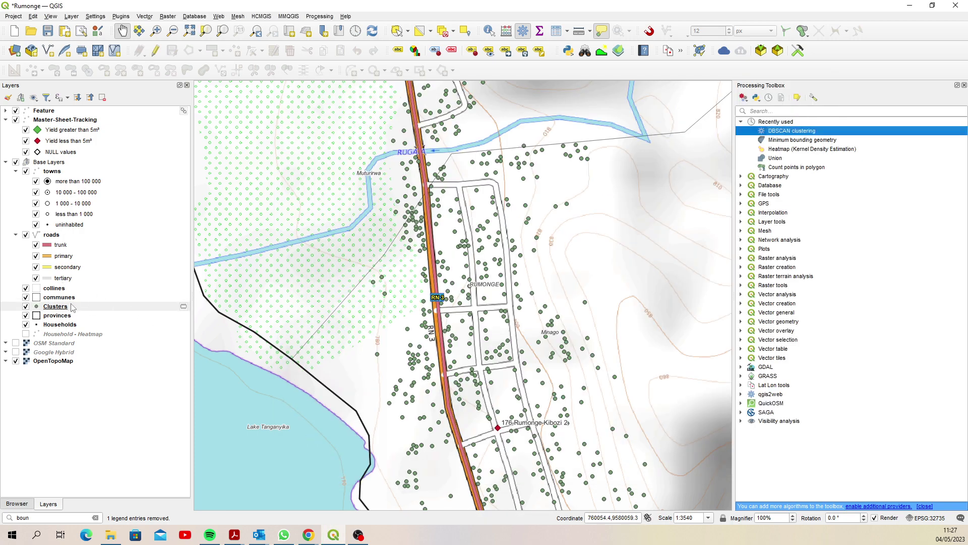
# Filter the Clusters layer with the expression "CLUSTER_ID" is not null.
pyautogui.rightClick(67, 311)
pyautogui.click(117, 208)
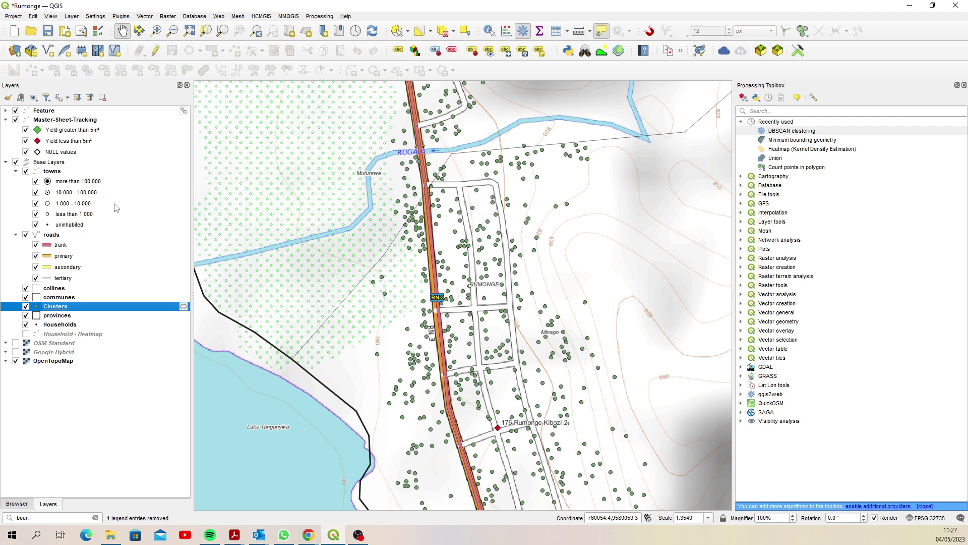
pyautogui.doubleClick(261, 208)
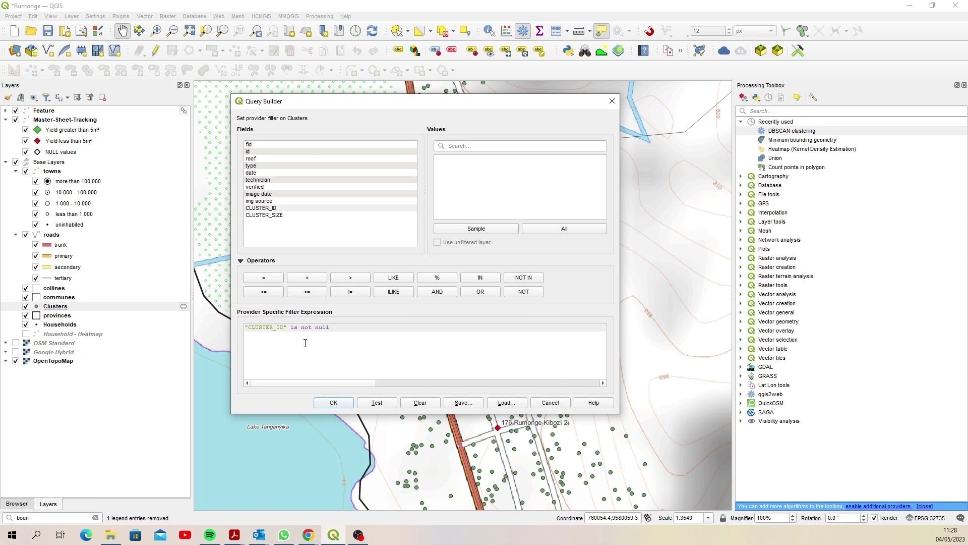
pyautogui.click(347, 402)
# Pan the map to inspect the clustered households around Gatare, Kibozi and Mbigiri.
pyautogui.scroll(-2, 348, 352)
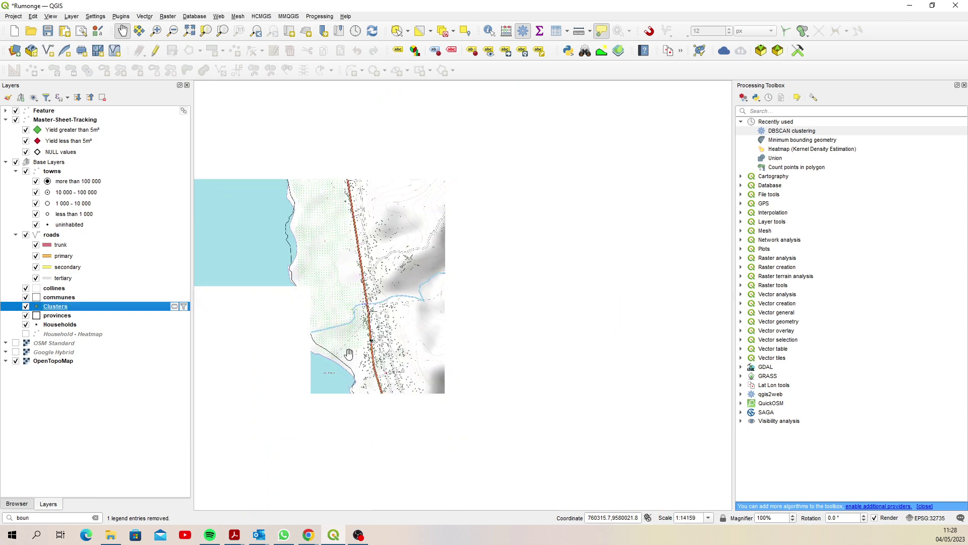
pyautogui.scroll(-1, 349, 348)
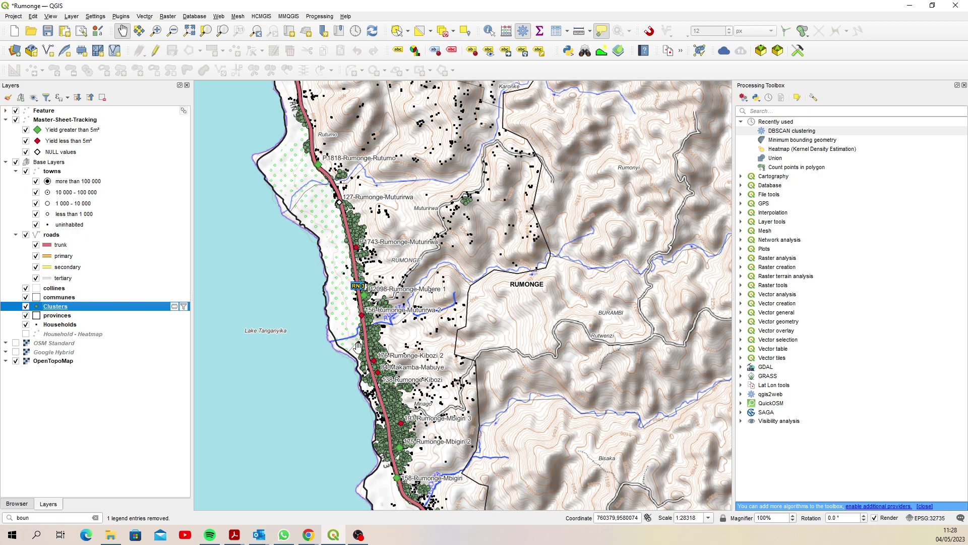
pyautogui.moveTo(302, 254)
pyautogui.mouseDown()
pyautogui.moveTo(366, 258)
pyautogui.moveTo(434, 413)
pyautogui.moveTo(318, 296)
pyautogui.mouseUp()
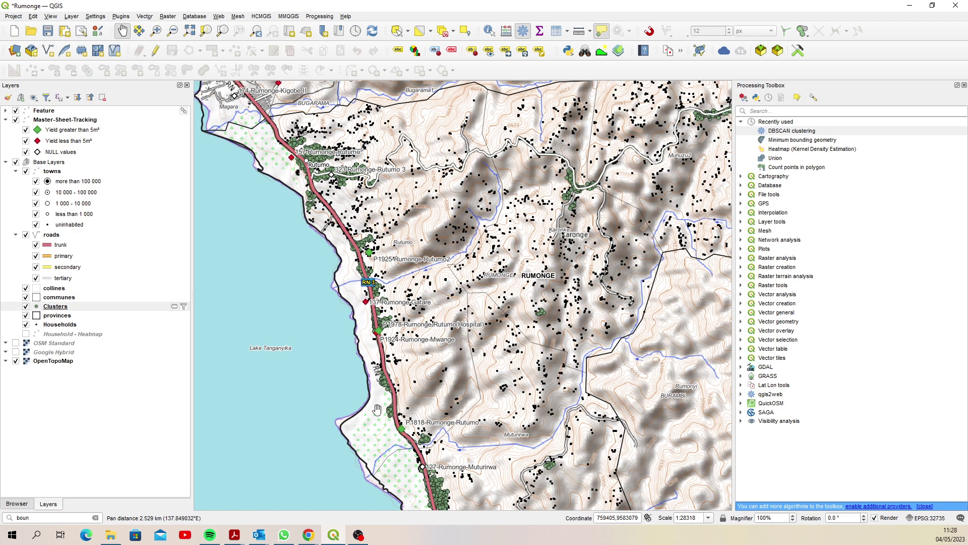
pyautogui.moveTo(374, 400)
pyautogui.mouseDown()
pyautogui.moveTo(333, 283)
pyautogui.moveTo(379, 312)
pyautogui.mouseUp()
pyautogui.moveTo(384, 383)
pyautogui.mouseDown()
pyautogui.moveTo(374, 303)
pyautogui.moveTo(386, 347)
pyautogui.moveTo(383, 317)
pyautogui.mouseUp()
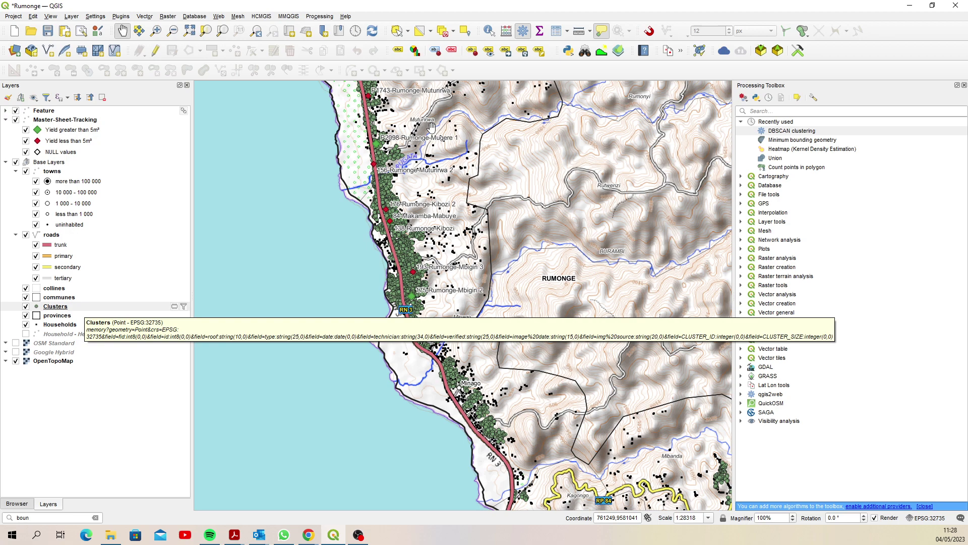
# Run Minimum bounding geometry on Clusters, grouped by CLUSTER_ID, with Convex Hull geometry type.
pyautogui.click(57, 517)
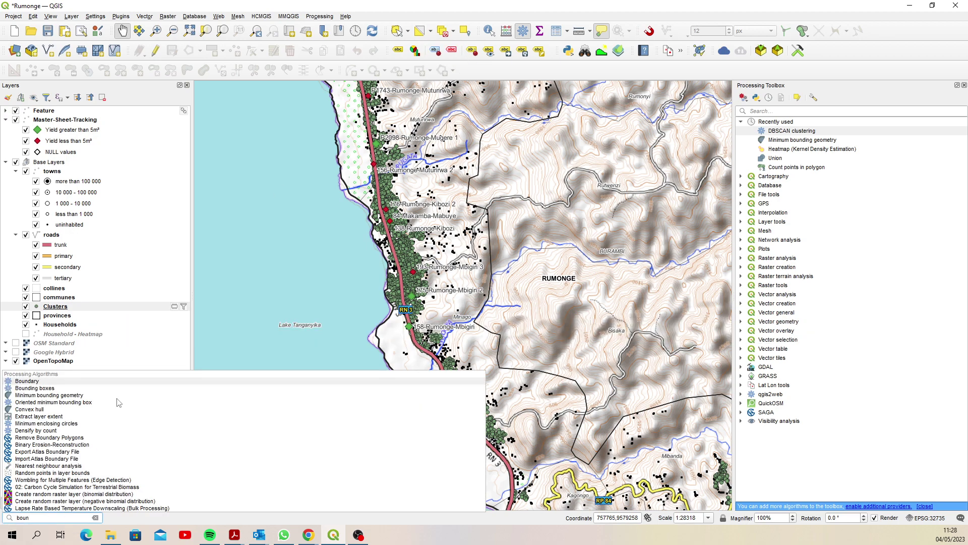
pyautogui.click(69, 396)
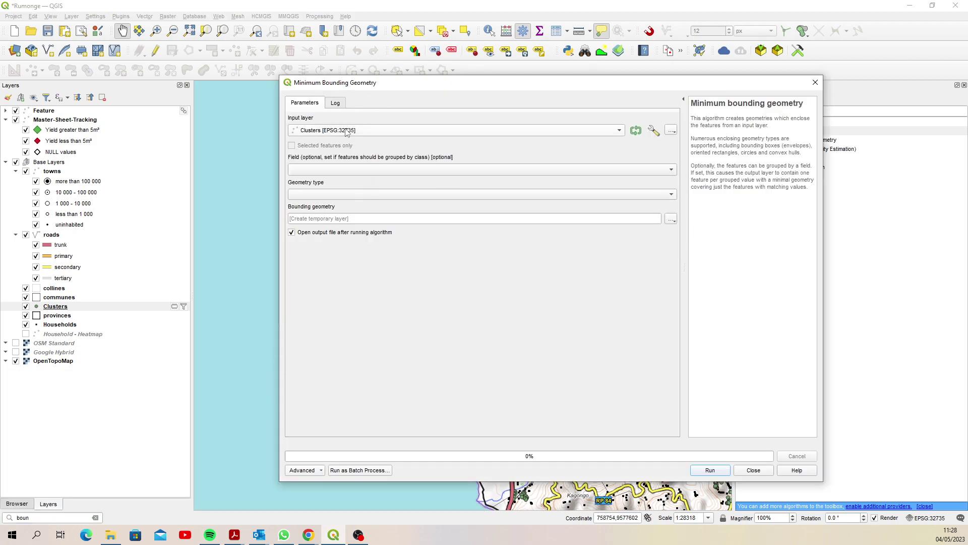
pyautogui.click(370, 169)
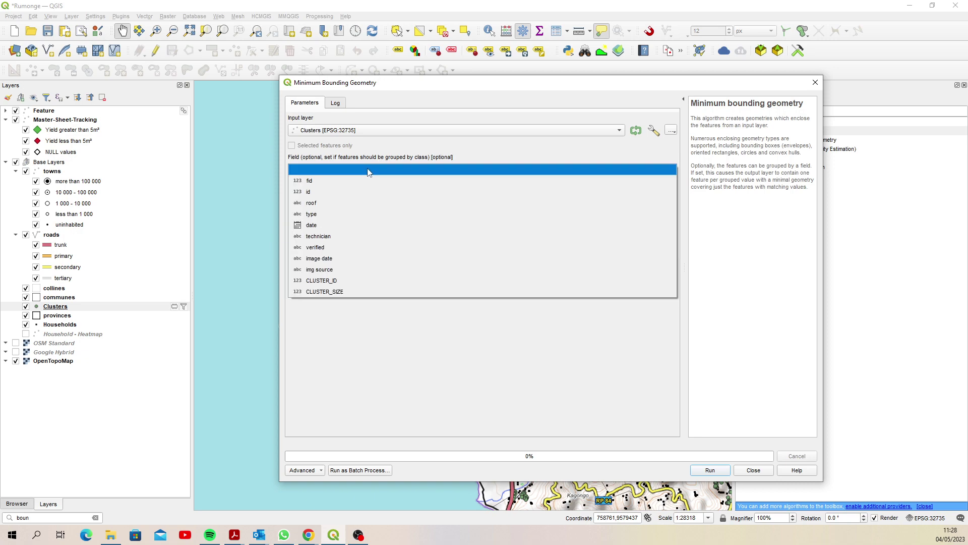
pyautogui.click(359, 280)
pyautogui.click(352, 196)
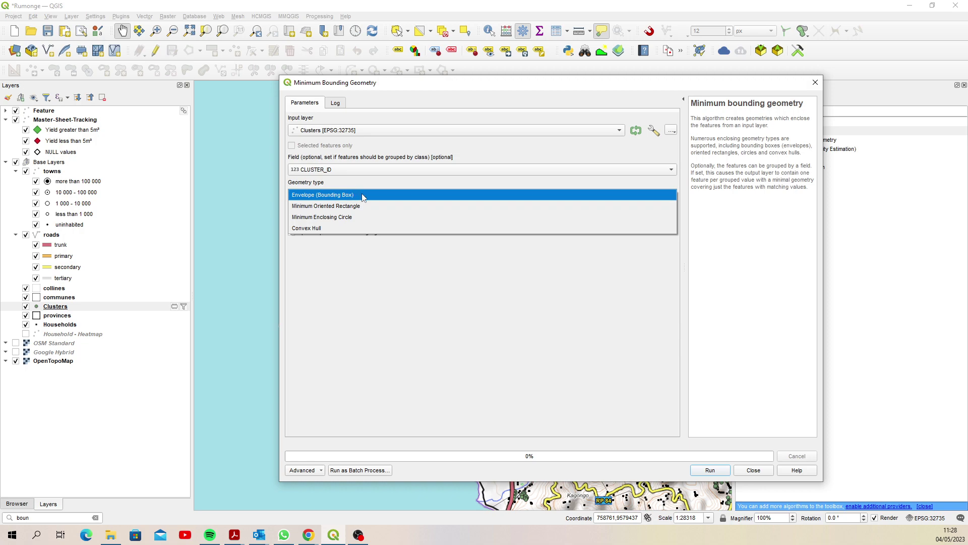
pyautogui.click(333, 229)
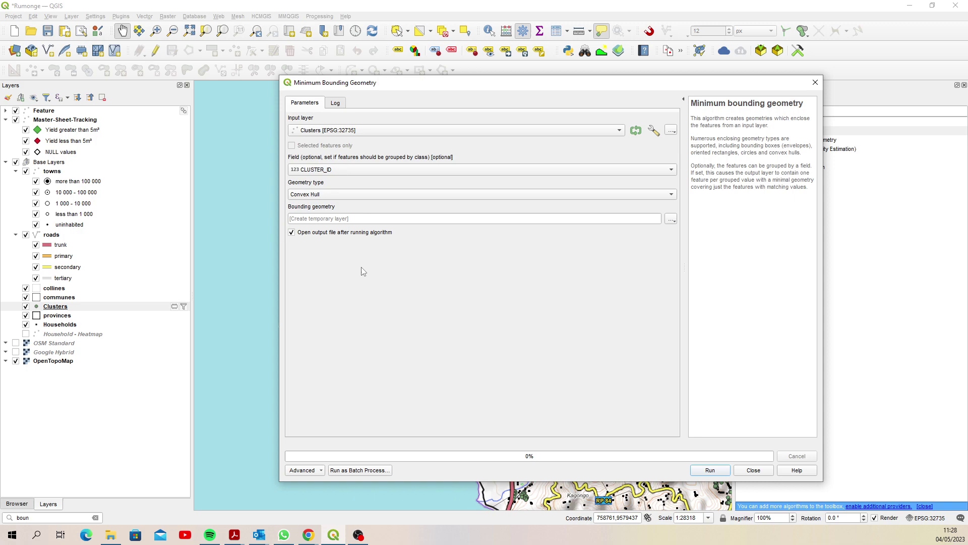
pyautogui.click(710, 470)
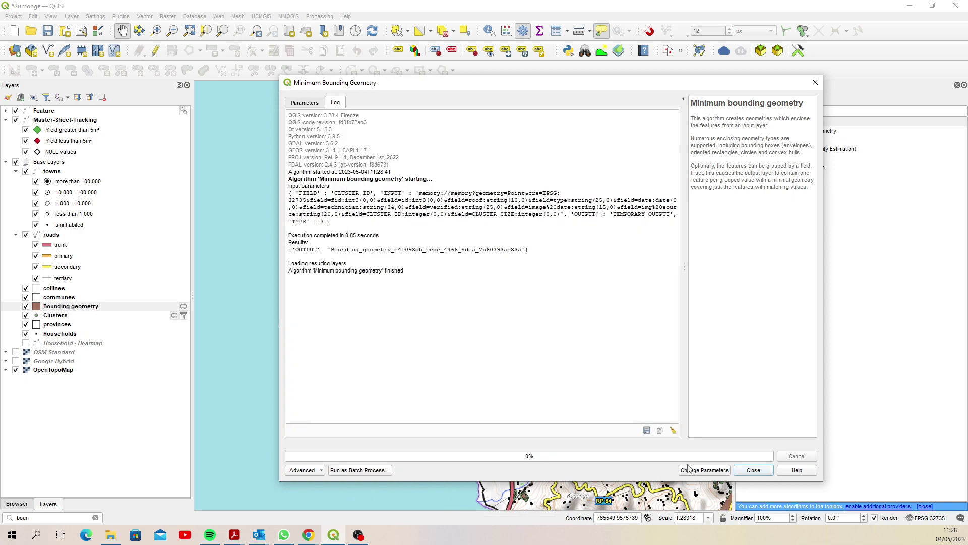
pyautogui.click(753, 470)
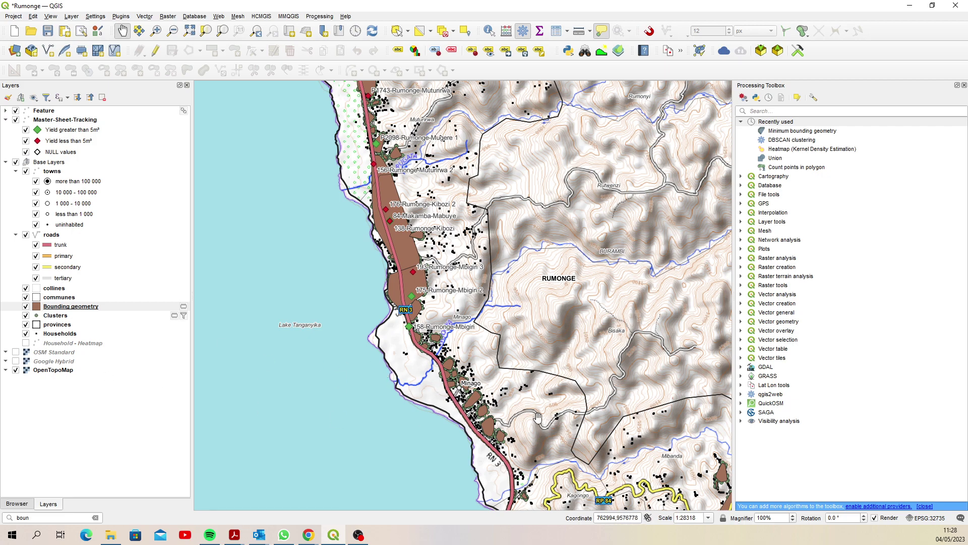
# Pan and zoom around Musave and the western coast to inspect the hull polygons.
pyautogui.moveTo(525, 429); pyautogui.dragTo(338, 210)
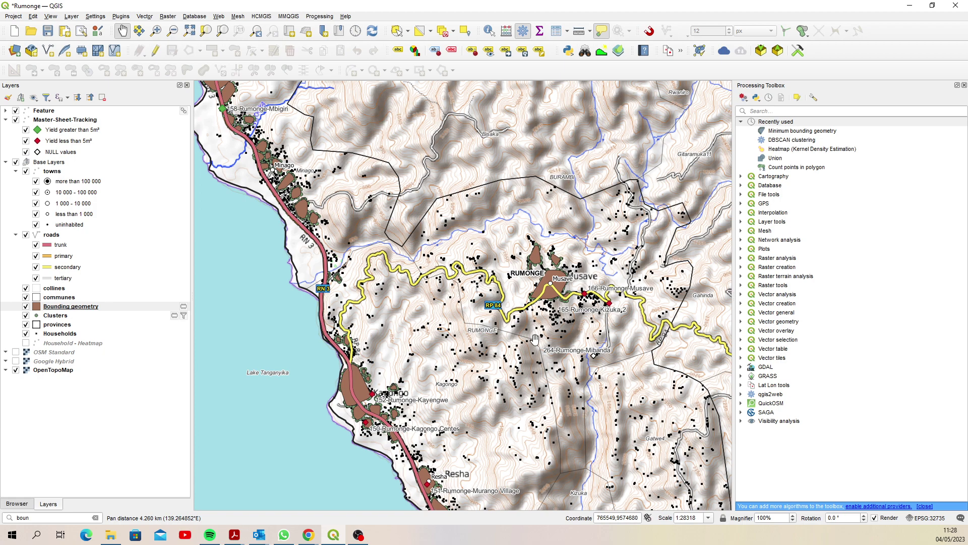
pyautogui.scroll(1, 558, 297)
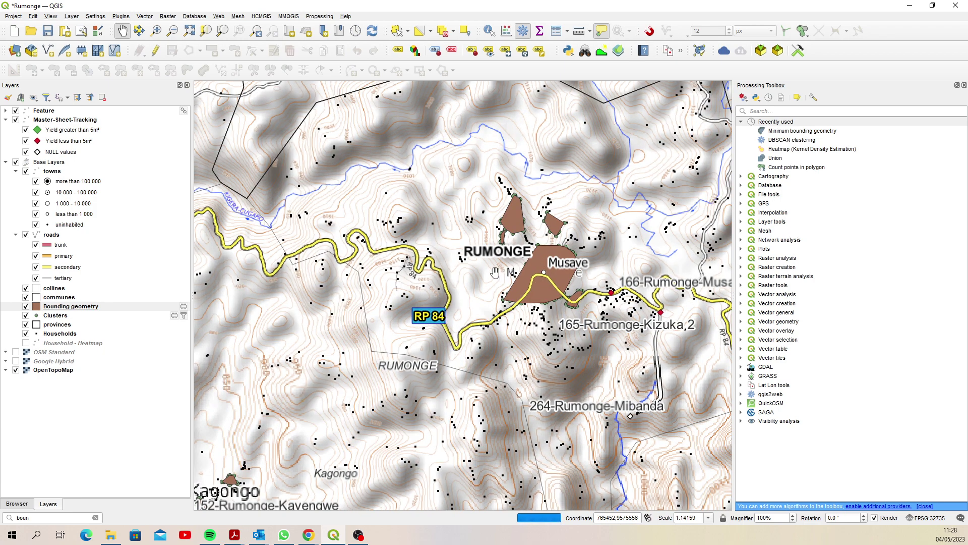
pyautogui.scroll(2, 499, 234)
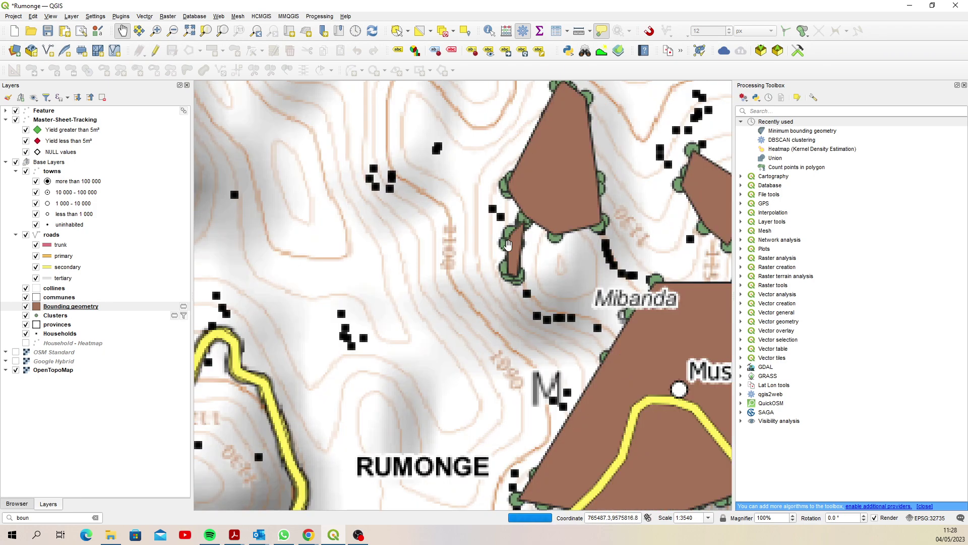
pyautogui.scroll(-2, 507, 278)
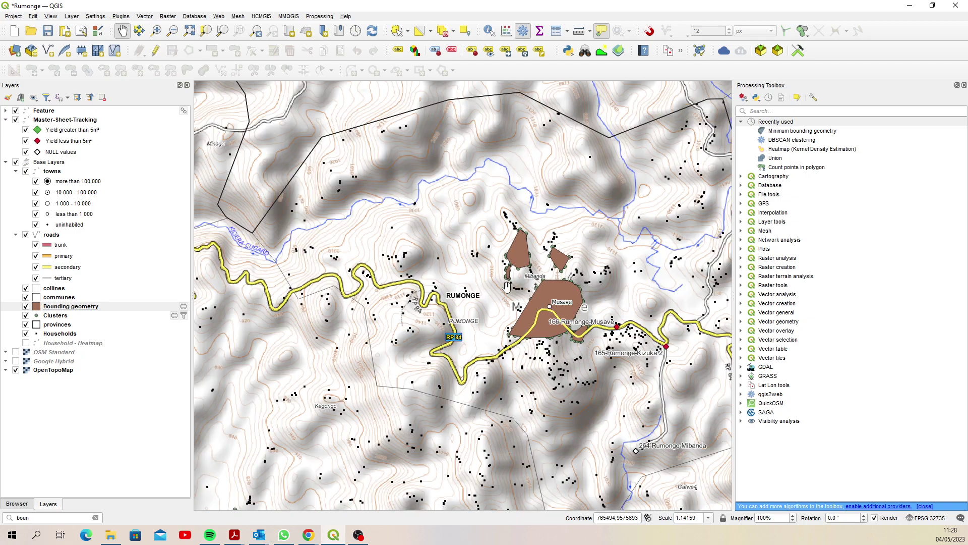
pyautogui.moveTo(507, 286); pyautogui.dragTo(349, 291)
pyautogui.scroll(-1, 507, 353)
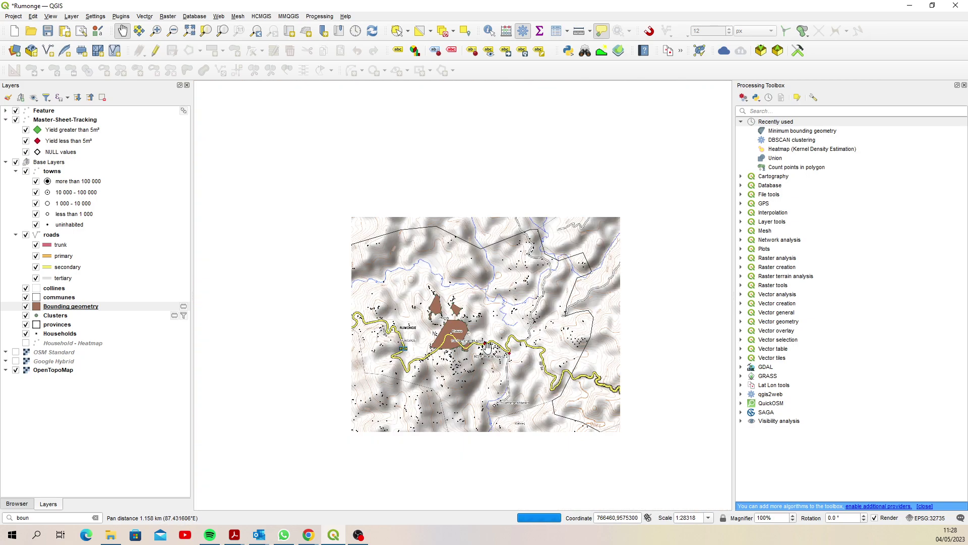
pyautogui.moveTo(280, 403); pyautogui.dragTo(358, 230)
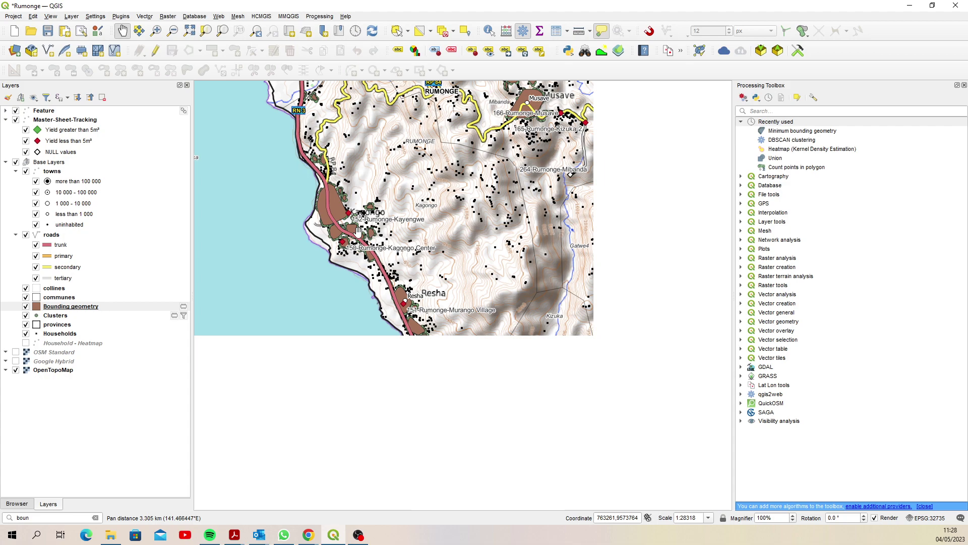
# Pan south along the coast past Resha, then back to the northern Rumonge clusters.
pyautogui.moveTo(470, 463); pyautogui.dragTo(349, 270)
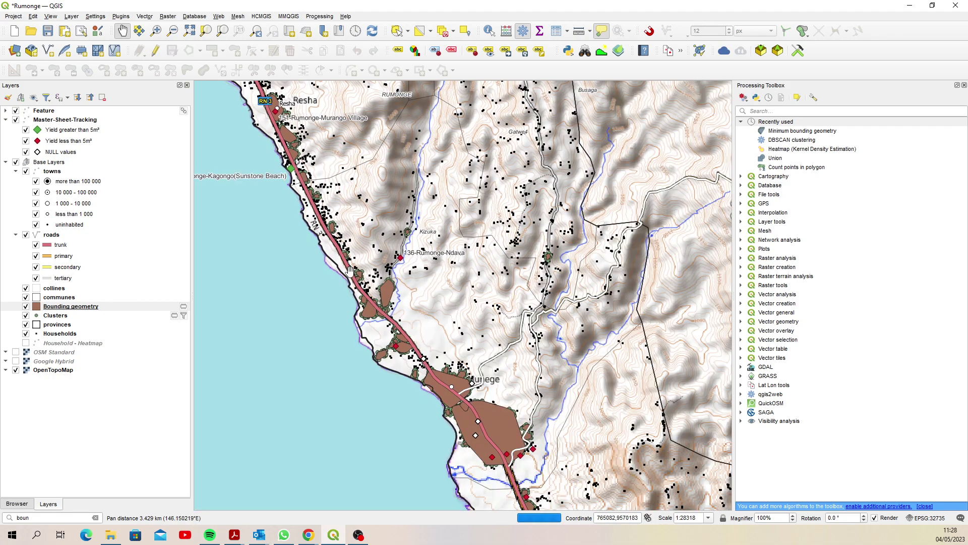
pyautogui.moveTo(504, 388); pyautogui.dragTo(435, 299)
pyautogui.scroll(-1, 443, 327)
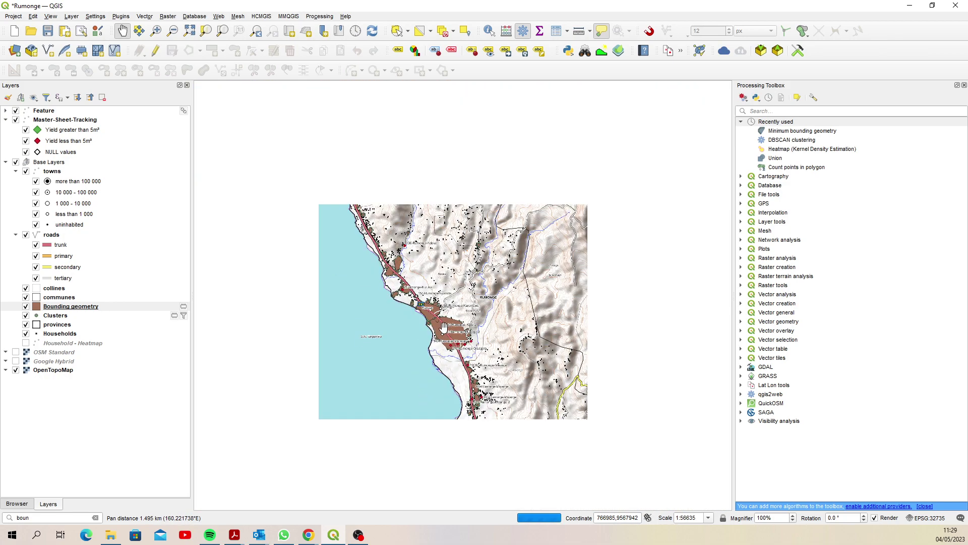
pyautogui.moveTo(407, 258); pyautogui.dragTo(455, 377)
pyautogui.moveTo(368, 221); pyautogui.dragTo(463, 386)
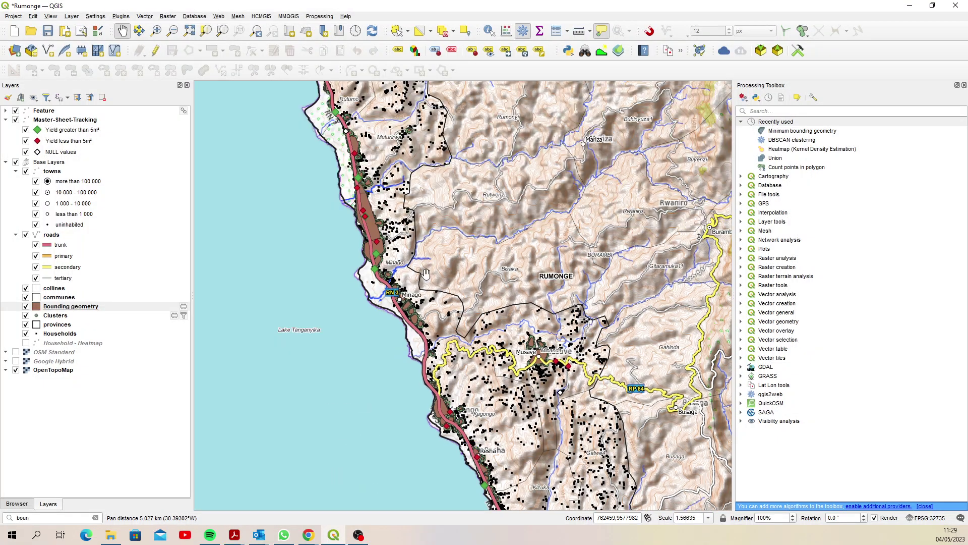
pyautogui.moveTo(404, 229); pyautogui.dragTo(435, 343)
pyautogui.moveTo(425, 246); pyautogui.dragTo(404, 266)
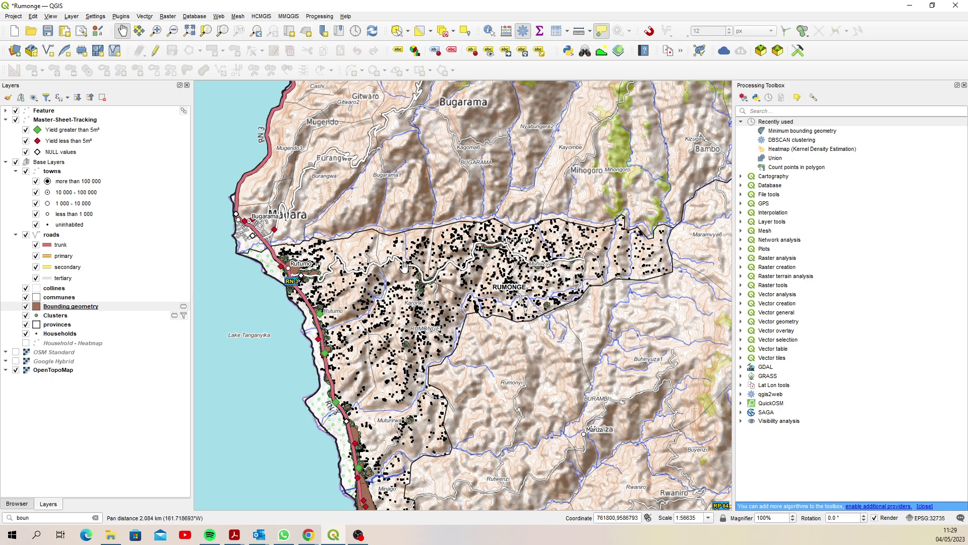